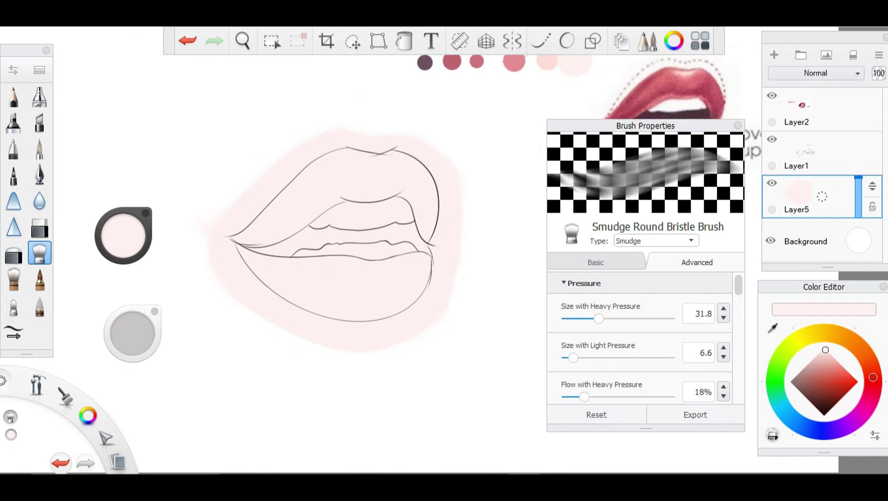
# - Set the Smudge Round Bristle Brush size to 79.7 for heavy pressure and 31.1 for light pressure
pyautogui.moveTo(573, 358); pyautogui.dragTo(598, 358)
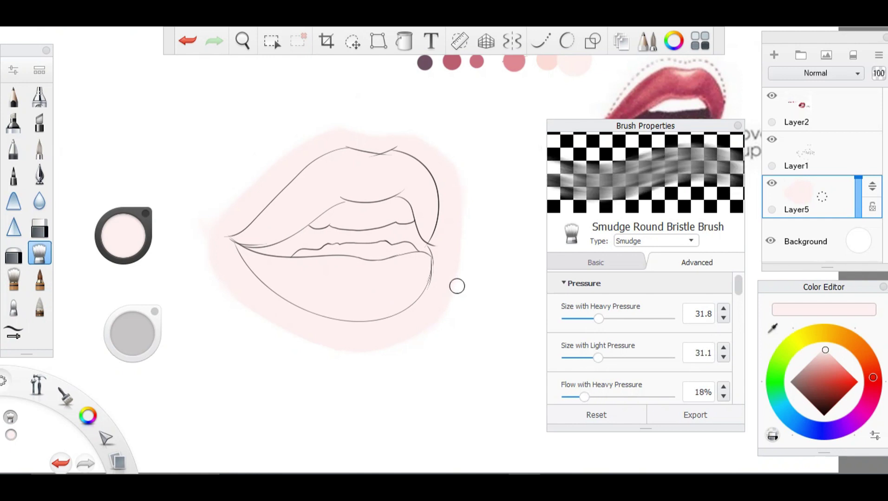
pyautogui.moveTo(598, 319); pyautogui.dragTo(633, 319)
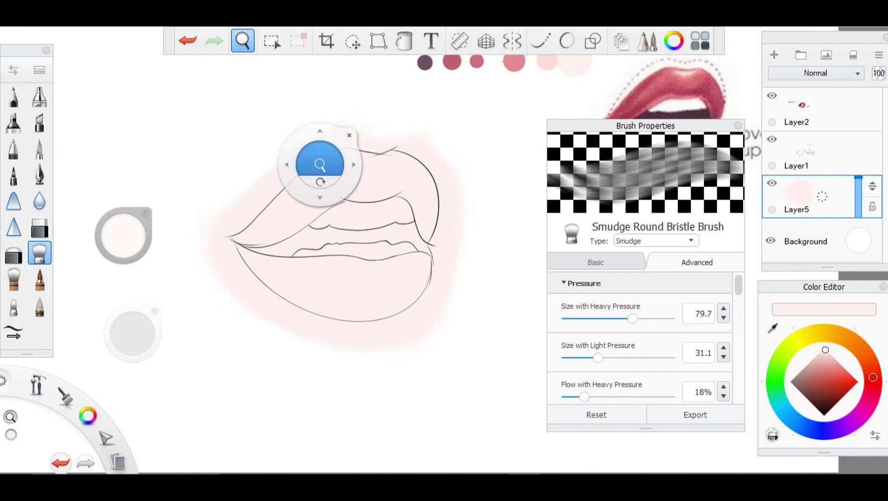
# - Add a new layer above the pale pink base and sample the light peach swatch colour
pyautogui.moveTo(321, 158); pyautogui.dragTo(356, 238)
pyautogui.hotkey('ctrl', 'shift', 'n')
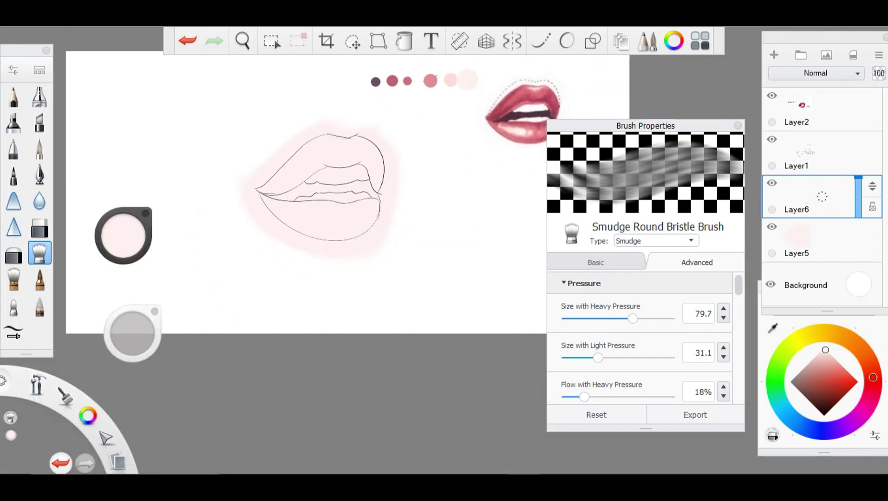
pyautogui.click(772, 328)
pyautogui.moveTo(288, 119); pyautogui.dragTo(316, 109)
pyautogui.moveTo(589, 193); pyautogui.dragTo(584, 210)
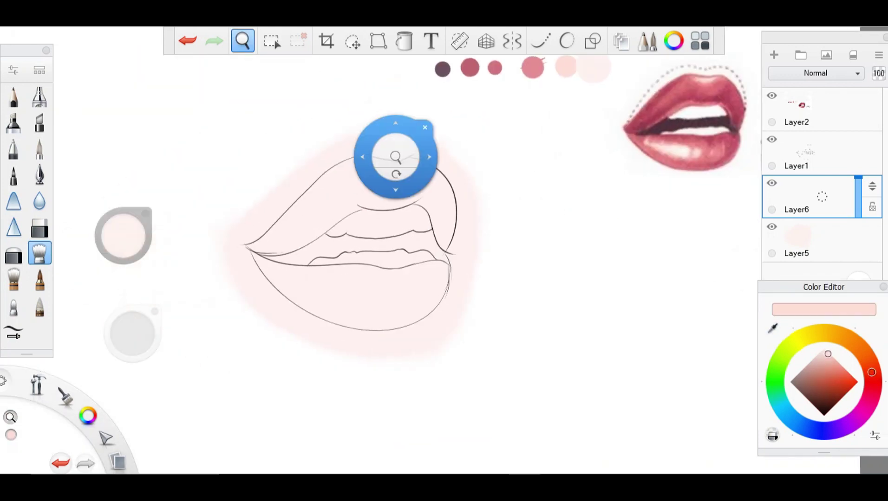
# - Lasso areas inside the upper and lower lips, adding to the selection, and fill them with light peach
pyautogui.press('m')
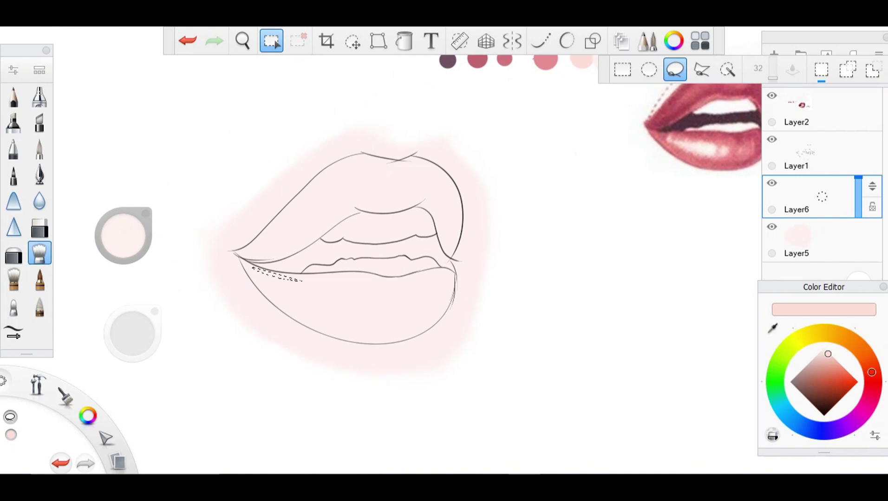
pyautogui.click(847, 70)
pyautogui.moveTo(245, 256)
pyautogui.mouseDown()
pyautogui.moveTo(440, 217)
pyautogui.moveTo(245, 255)
pyautogui.mouseUp()
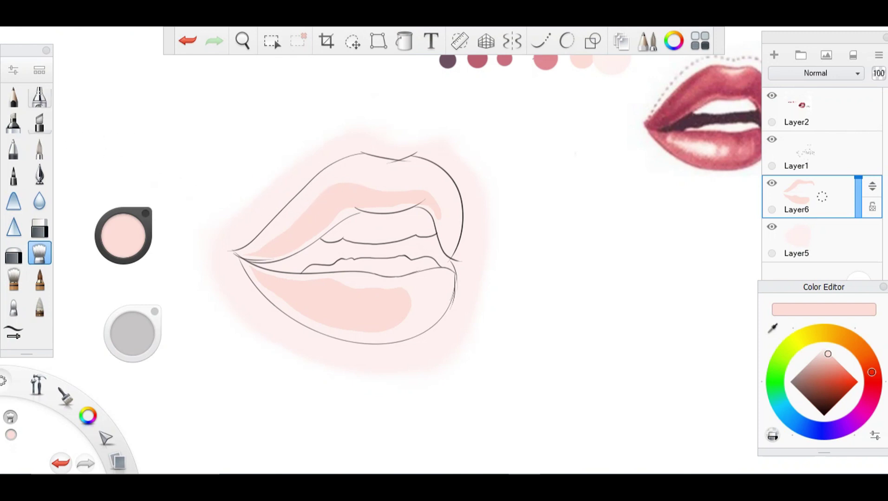
# - Set the Smudge Round Bristle Brush to 21.4 heavy-pressure size, 18.2 light-pressure size and 26% heavy-pressure flow
pyautogui.click(13, 70)
pyautogui.moveTo(631, 318); pyautogui.dragTo(588, 319)
pyautogui.moveTo(584, 397)
pyautogui.mouseDown()
pyautogui.moveTo(618, 397)
pyautogui.moveTo(590, 397)
pyautogui.mouseUp()
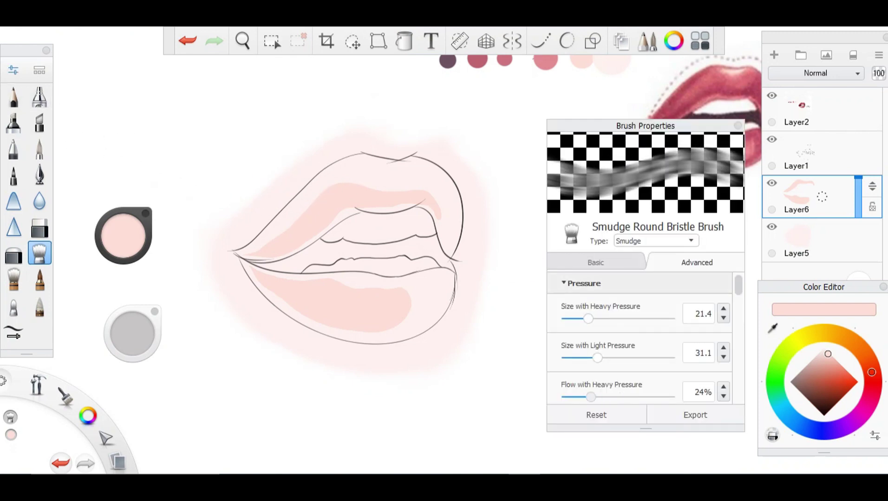
pyautogui.moveTo(597, 358); pyautogui.dragTo(585, 357)
pyautogui.scroll(-2, 640, 339)
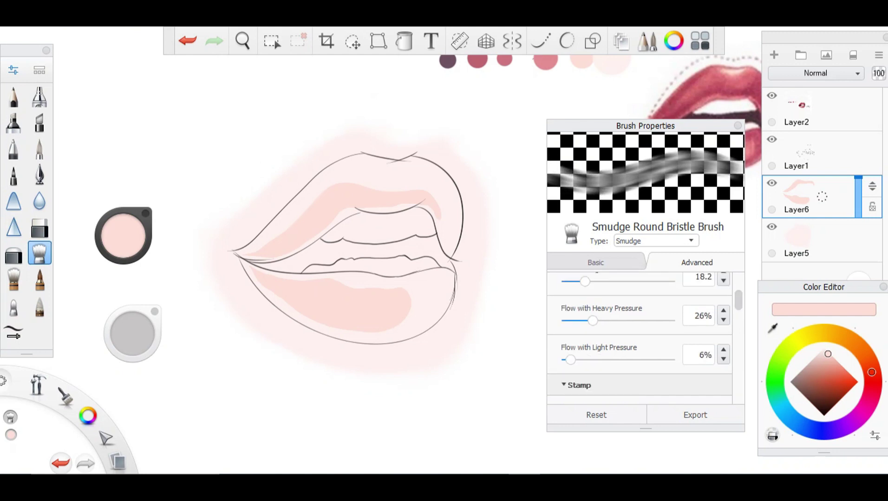
pyautogui.scroll(2, 640, 339)
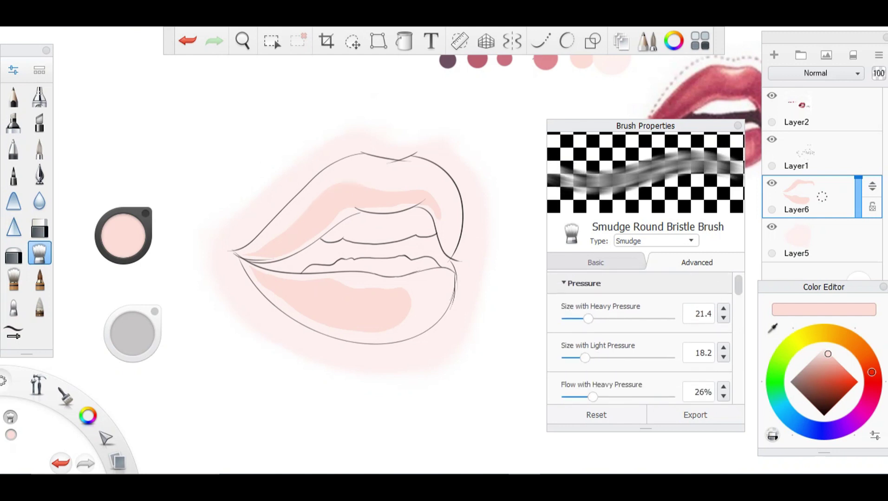
# - Soften the peach lip shapes' edges with the smudge brush at 19.5 heavy size, 33.1 light size and 22% light-pressure flow
pyautogui.moveTo(584, 357); pyautogui.dragTo(600, 358)
pyautogui.moveTo(588, 318)
pyautogui.mouseDown()
pyautogui.moveTo(574, 318)
pyautogui.moveTo(586, 318)
pyautogui.mouseUp()
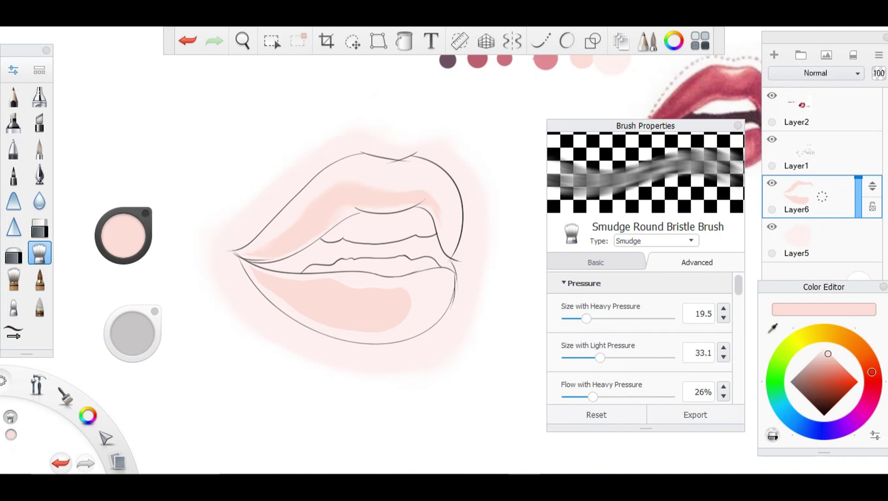
pyautogui.scroll(-4, 640, 339)
pyautogui.scroll(2, 640, 339)
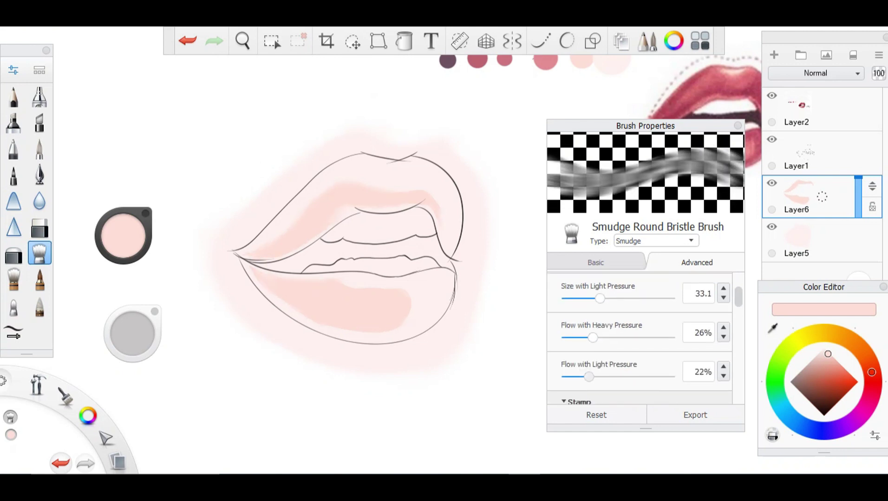
# - Blend the peach areas with the Wash brush at 30.5 light size and 64% heavy flow, plus the Smudge Round Bristle and Blending brushes
pyautogui.click(14, 279)
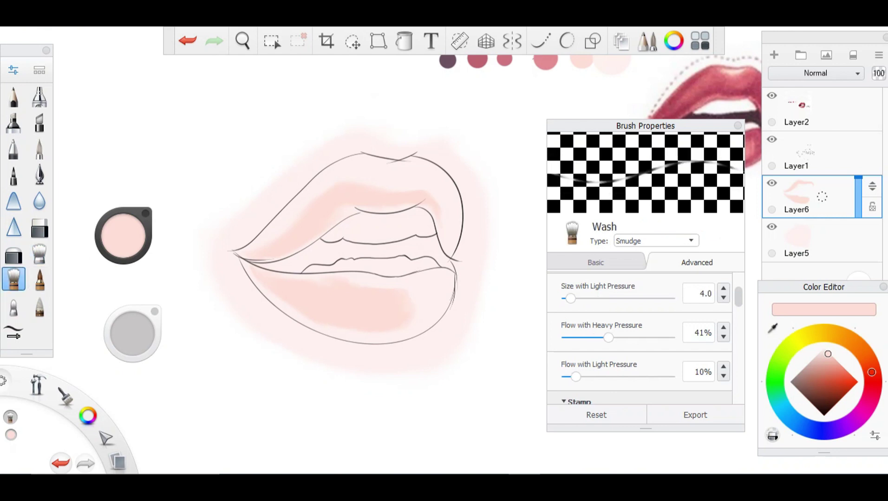
pyautogui.moveTo(608, 337); pyautogui.dragTo(632, 338)
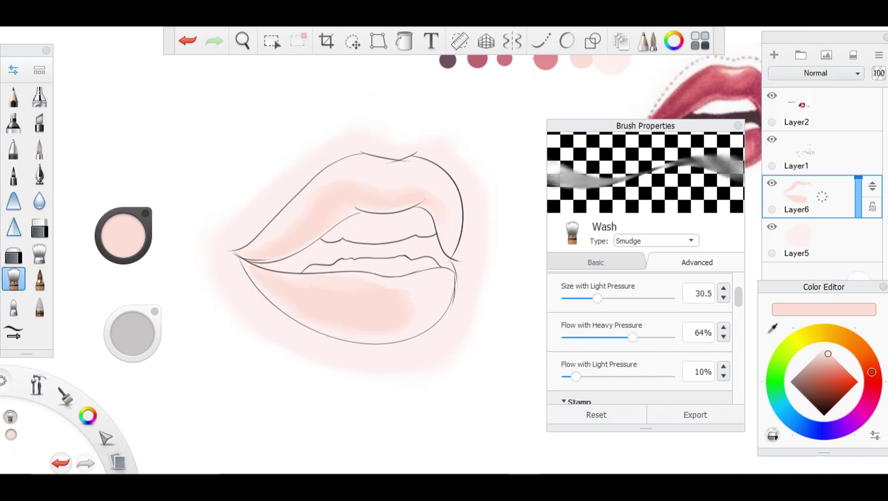
pyautogui.click(39, 253)
pyautogui.click(39, 305)
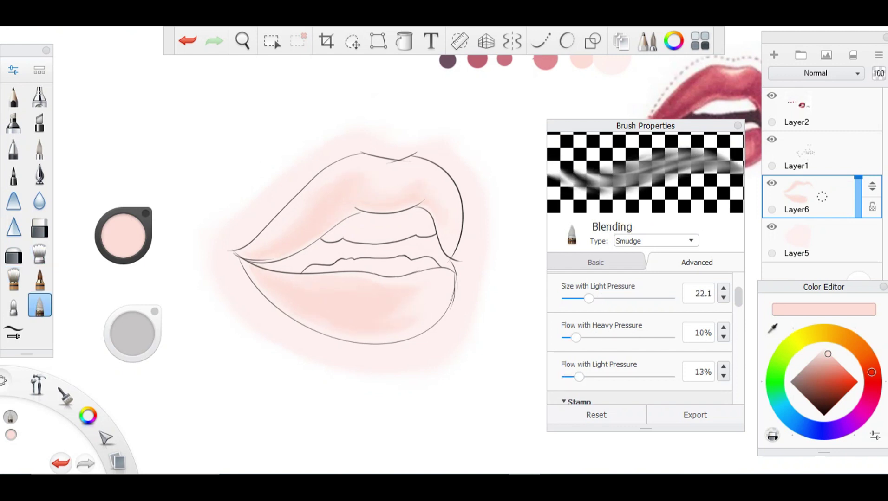
# - Add a new layer above the peach shading and choose the paint brush with the dark pink swatch colour
pyautogui.press('space')
pyautogui.moveTo(362, 267)
pyautogui.mouseDown()
pyautogui.moveTo(505, 194)
pyautogui.moveTo(427, 235)
pyautogui.mouseUp()
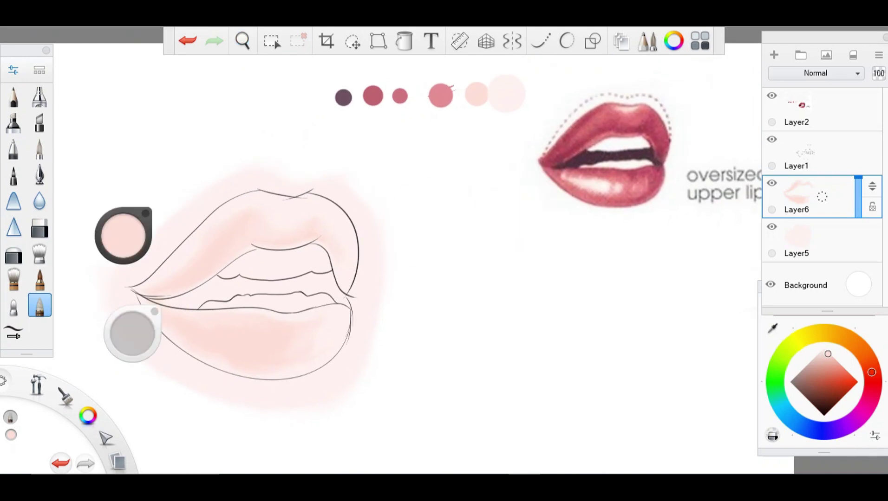
pyautogui.moveTo(132, 334); pyautogui.dragTo(209, 304)
pyautogui.click(774, 55)
pyautogui.click(40, 278)
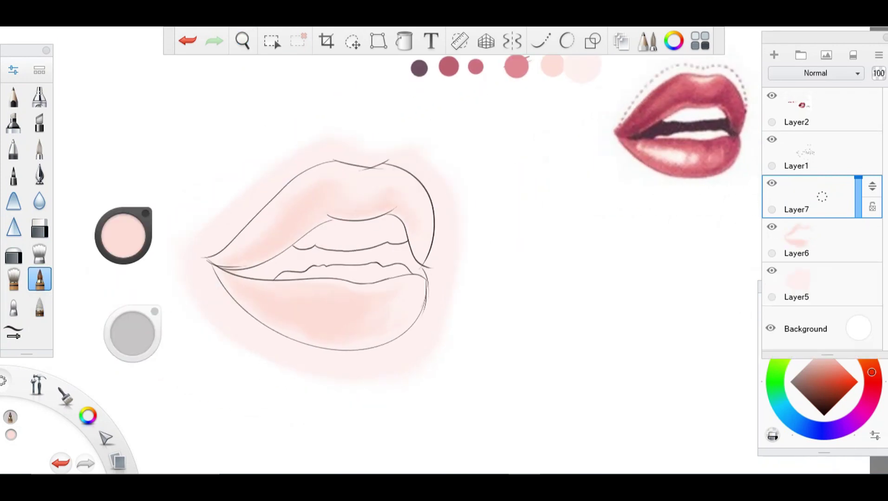
pyautogui.click(448, 66)
# - Test a pink stroke at the lip corner, undo it, and reduce the paint brush's size
pyautogui.moveTo(223, 259); pyautogui.dragTo(241, 265)
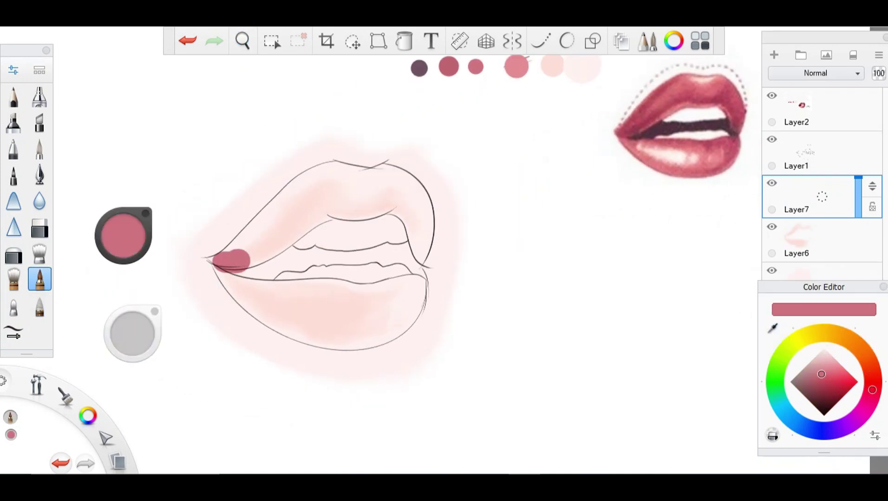
pyautogui.hotkey('ctrl', 'z')
pyautogui.hotkey('ctrl', 'b')
pyautogui.click(596, 262)
pyautogui.moveTo(650, 296)
pyautogui.mouseDown()
pyautogui.moveTo(581, 296)
pyautogui.moveTo(602, 296)
pyautogui.mouseUp()
# - Paint dark pink contour strokes along the inner and outer edges of the upper and lower lips
pyautogui.moveTo(218, 261)
pyautogui.mouseDown()
pyautogui.moveTo(327, 210)
pyautogui.moveTo(415, 238)
pyautogui.moveTo(241, 243)
pyautogui.mouseUp()
pyautogui.moveTo(225, 280); pyautogui.dragTo(397, 316)
pyautogui.moveTo(420, 281); pyautogui.dragTo(237, 283)
# - Set the Smudge Round Bristle Brush to 36.4 light-pressure size, 1% heavy-pressure flow and 30% light-pressure flow
pyautogui.click(242, 41)
pyautogui.moveTo(325, 232)
pyautogui.mouseDown()
pyautogui.moveTo(278, 232)
pyautogui.moveTo(316, 232)
pyautogui.mouseUp()
pyautogui.click(39, 253)
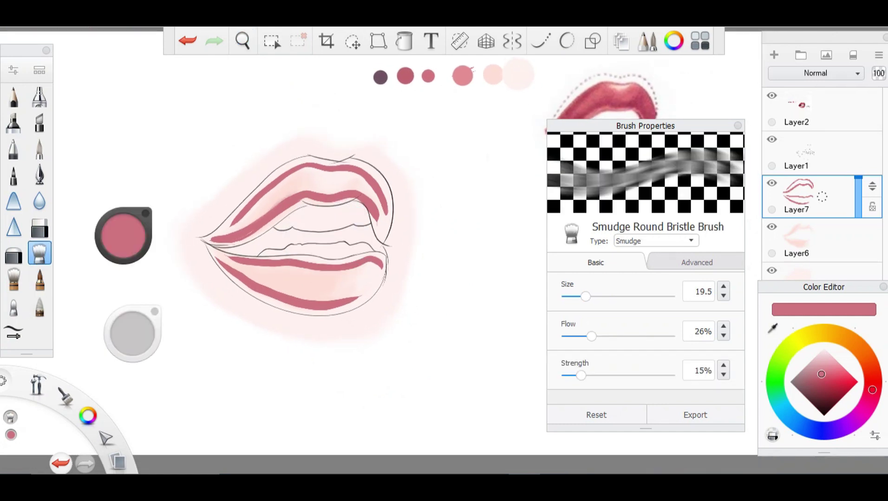
pyautogui.moveTo(585, 296); pyautogui.dragTo(587, 296)
pyautogui.moveTo(591, 336); pyautogui.dragTo(568, 335)
pyautogui.click(696, 262)
pyautogui.moveTo(580, 377); pyautogui.dragTo(596, 377)
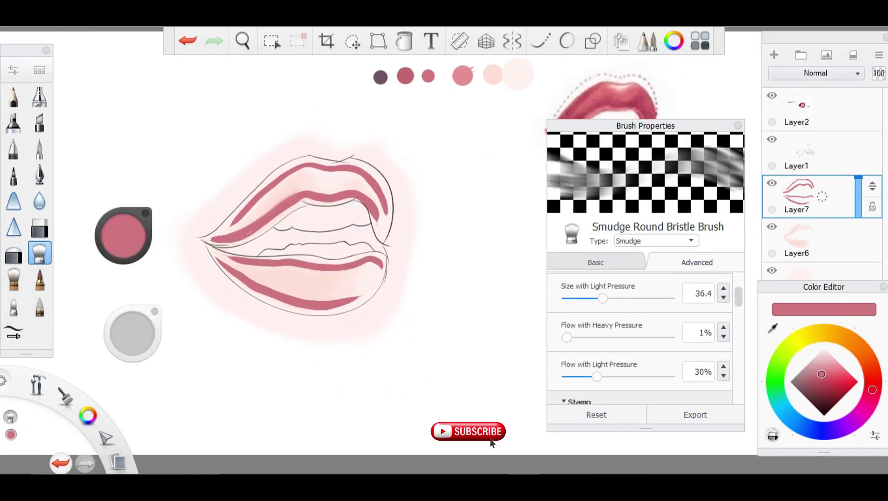
# - Raise the smudge brush's heavy-pressure flow to 34%, reduce its light-pressure size, and smudge the upper lip's inner pink contour
pyautogui.scroll(-2, 641, 339)
pyautogui.scroll(1, 641, 339)
pyautogui.moveTo(566, 314); pyautogui.dragTo(581, 314)
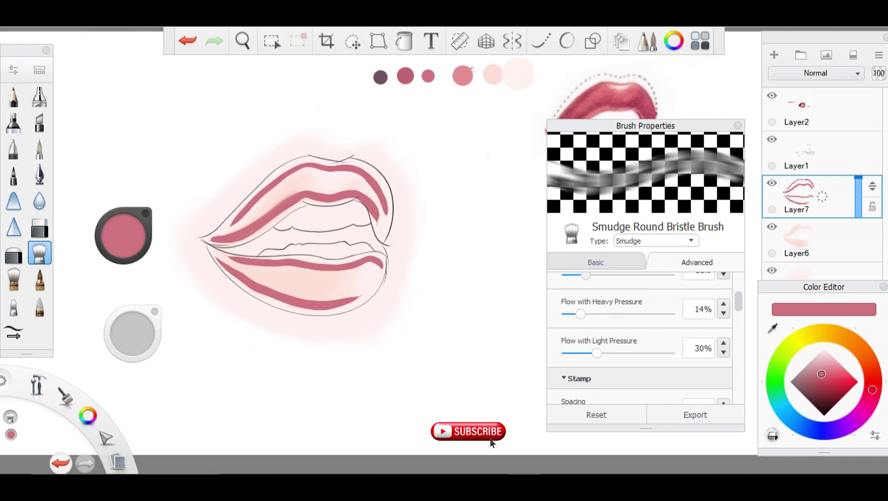
pyautogui.moveTo(586, 276); pyautogui.dragTo(574, 275)
pyautogui.moveTo(580, 314); pyautogui.dragTo(601, 314)
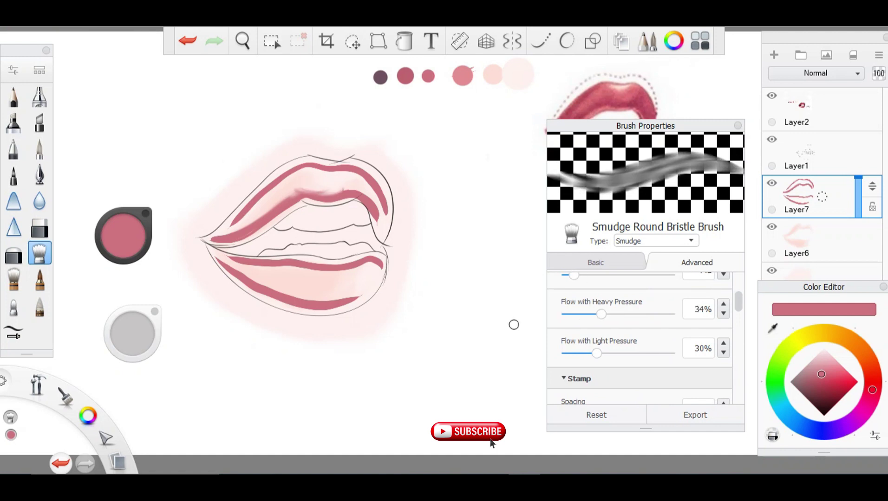
# - Smudge the upper lip's pink contours with the brush at 0.1 heavy size, 91.3 light size and 25% heavy-pressure flow
pyautogui.moveTo(596, 353); pyautogui.dragTo(634, 353)
pyautogui.moveTo(601, 314)
pyautogui.mouseDown()
pyautogui.moveTo(577, 314)
pyautogui.moveTo(590, 314)
pyautogui.mouseUp()
pyautogui.moveTo(634, 354); pyautogui.dragTo(584, 353)
pyautogui.scroll(3, 641, 339)
pyautogui.moveTo(588, 319); pyautogui.dragTo(566, 319)
pyautogui.moveTo(301, 195)
pyautogui.mouseDown()
pyautogui.moveTo(374, 186)
pyautogui.moveTo(232, 223)
pyautogui.moveTo(325, 190)
pyautogui.moveTo(223, 244)
pyautogui.mouseUp()
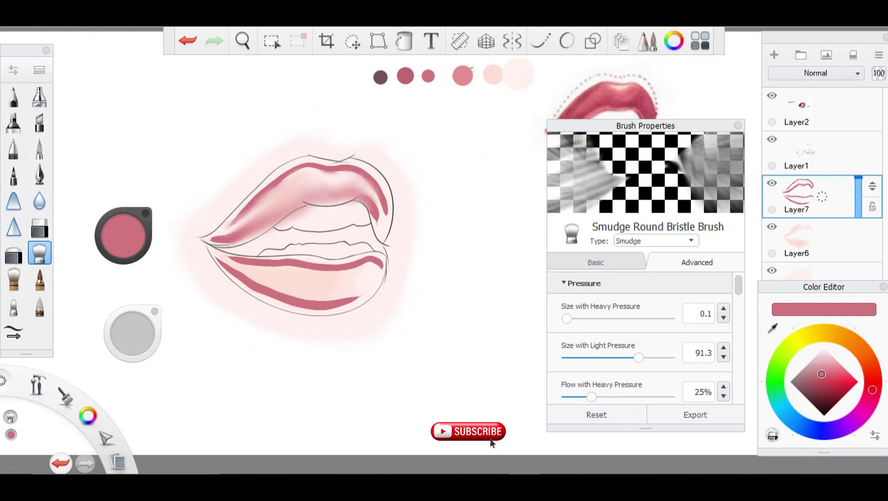
# - Blend the upper lip's contours and set the smudge brush to 5.9 heavy size, 20.8 light size, 27% heavy flow and 39% light flow
pyautogui.moveTo(639, 358); pyautogui.dragTo(592, 358)
pyautogui.moveTo(566, 319); pyautogui.dragTo(572, 319)
pyautogui.moveTo(255, 199)
pyautogui.mouseDown()
pyautogui.moveTo(216, 237)
pyautogui.moveTo(304, 168)
pyautogui.moveTo(372, 179)
pyautogui.moveTo(385, 227)
pyautogui.mouseUp()
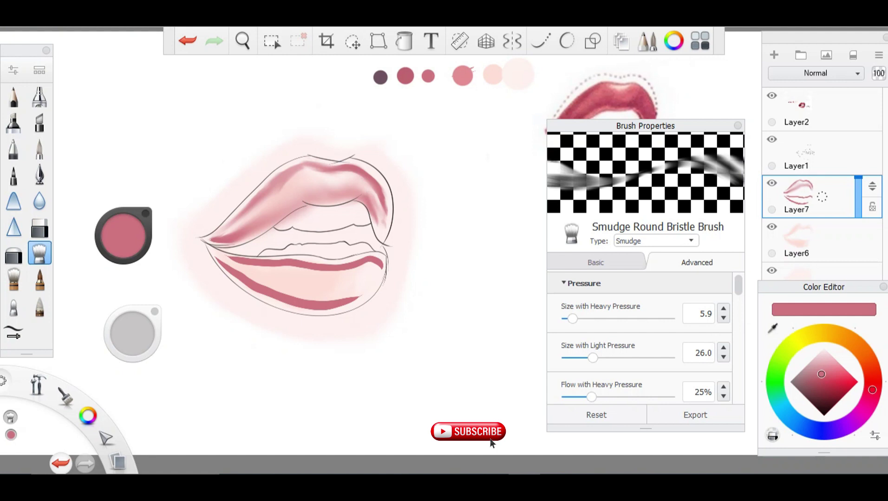
pyautogui.scroll(-1, 640, 339)
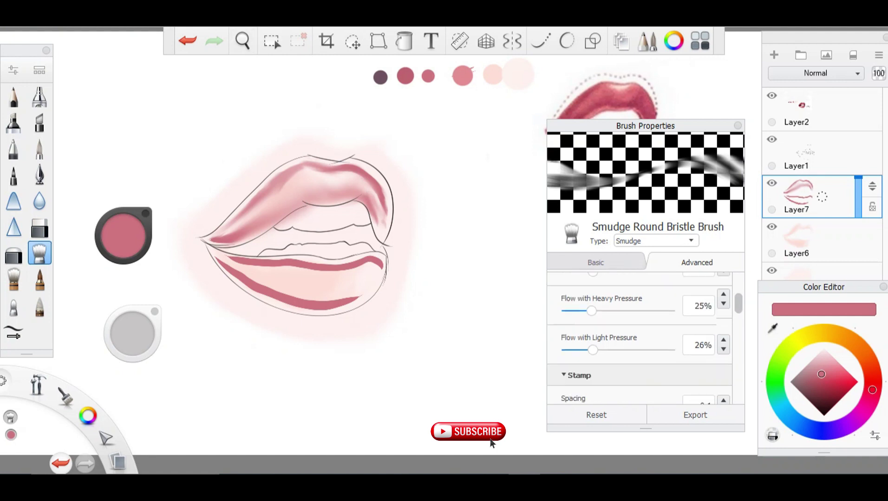
pyautogui.moveTo(591, 357)
pyautogui.mouseDown()
pyautogui.moveTo(569, 357)
pyautogui.moveTo(593, 357)
pyautogui.mouseUp()
# - Soften the pink contours of the lower and upper lips with the Wash brush
pyautogui.click(14, 279)
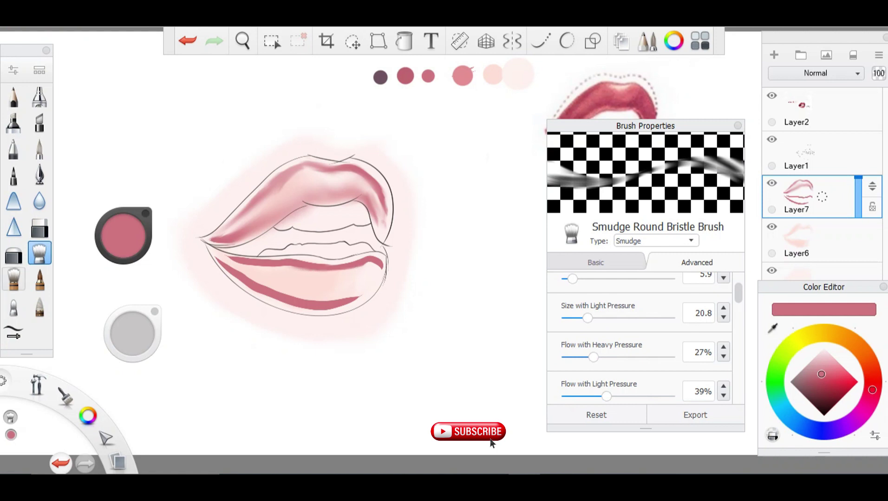
pyautogui.moveTo(274, 267)
pyautogui.mouseDown()
pyautogui.moveTo(383, 263)
pyautogui.moveTo(297, 302)
pyautogui.mouseUp()
pyautogui.moveTo(216, 260)
pyautogui.mouseDown()
pyautogui.moveTo(283, 264)
pyautogui.moveTo(241, 290)
pyautogui.moveTo(357, 301)
pyautogui.moveTo(302, 306)
pyautogui.mouseUp()
pyautogui.moveTo(260, 195)
pyautogui.mouseDown()
pyautogui.moveTo(214, 239)
pyautogui.moveTo(335, 167)
pyautogui.moveTo(376, 228)
pyautogui.moveTo(353, 170)
pyautogui.moveTo(383, 216)
pyautogui.mouseUp()
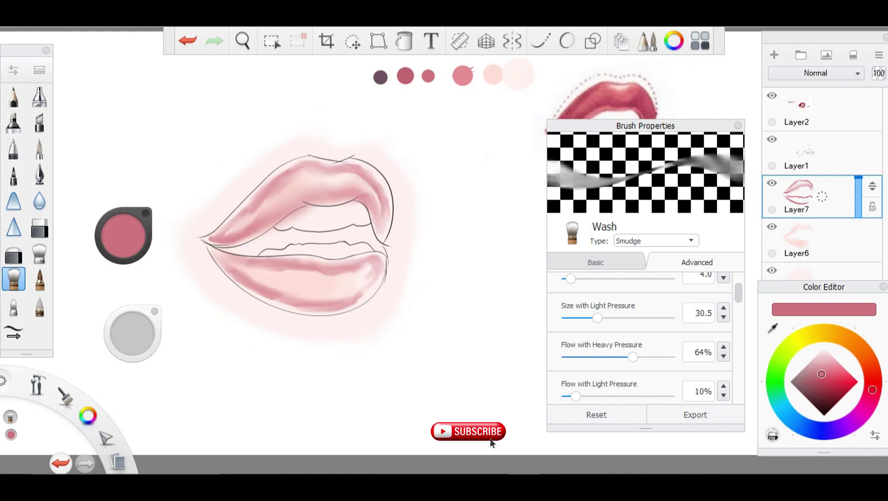
# - Set the Wash brush to 15.0 heavy-pressure size, 74.5 light-pressure size and 18% heavy-pressure flow
pyautogui.click(596, 262)
pyautogui.click(696, 262)
pyautogui.moveTo(632, 327); pyautogui.dragTo(581, 318)
pyautogui.moveTo(597, 357); pyautogui.dragTo(630, 358)
pyautogui.moveTo(589, 397)
pyautogui.mouseDown()
pyautogui.moveTo(633, 397)
pyautogui.moveTo(584, 397)
pyautogui.mouseUp()
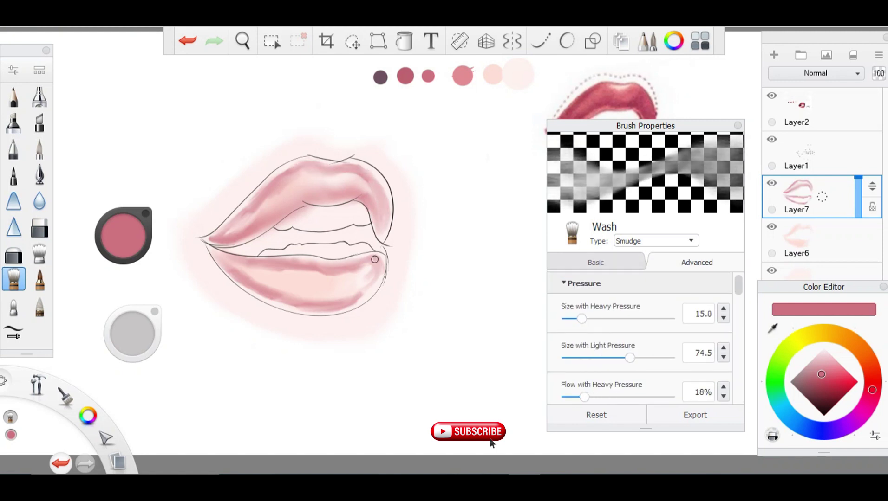
# - Blend the pink shading smoothly across both lips with the Wash brush, including the peach shading on Layer6
pyautogui.moveTo(375, 260)
pyautogui.mouseDown()
pyautogui.moveTo(307, 274)
pyautogui.moveTo(325, 307)
pyautogui.mouseUp()
pyautogui.moveTo(235, 265)
pyautogui.mouseDown()
pyautogui.moveTo(283, 288)
pyautogui.moveTo(253, 305)
pyautogui.mouseUp()
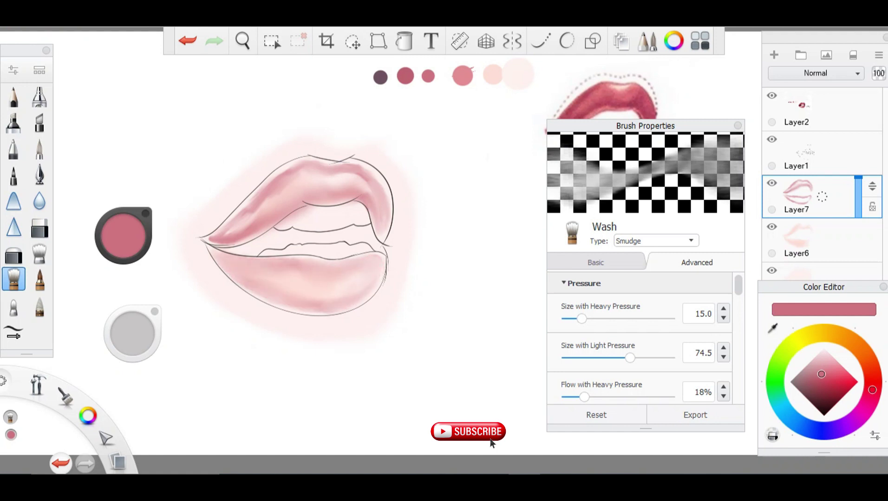
pyautogui.moveTo(344, 306)
pyautogui.mouseDown()
pyautogui.moveTo(372, 199)
pyautogui.moveTo(288, 172)
pyautogui.moveTo(248, 228)
pyautogui.mouseUp()
pyautogui.moveTo(353, 165)
pyautogui.mouseDown()
pyautogui.moveTo(265, 188)
pyautogui.moveTo(250, 283)
pyautogui.mouseUp()
pyautogui.click(796, 242)
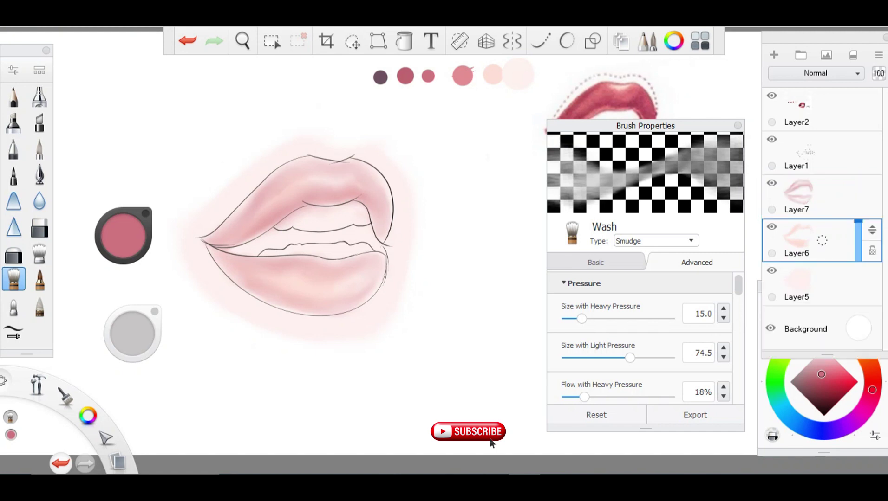
pyautogui.moveTo(373, 279); pyautogui.dragTo(392, 233)
# - Return to Layer7 and set the Wash brush to 8.5 heavy-pressure size and 40.2 light-pressure size
pyautogui.click(797, 195)
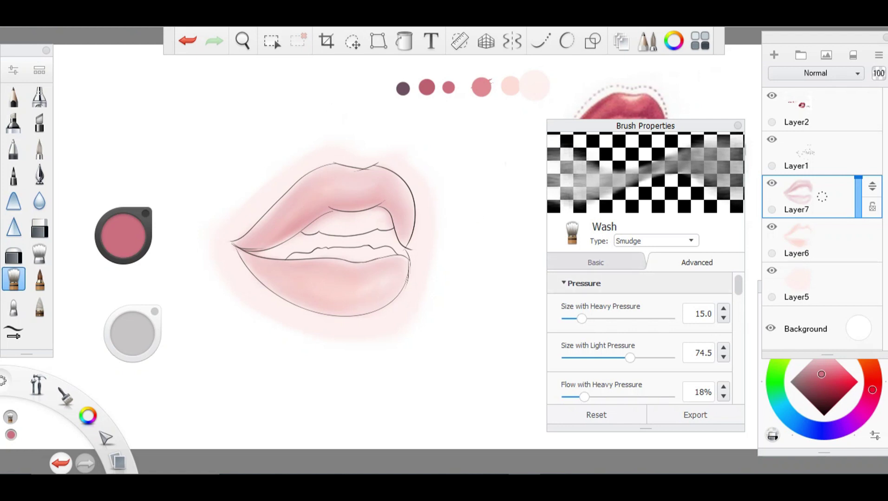
pyautogui.moveTo(629, 358)
pyautogui.mouseDown()
pyautogui.moveTo(593, 358)
pyautogui.moveTo(621, 358)
pyautogui.moveTo(606, 358)
pyautogui.mouseUp()
pyautogui.moveTo(581, 319); pyautogui.dragTo(574, 319)
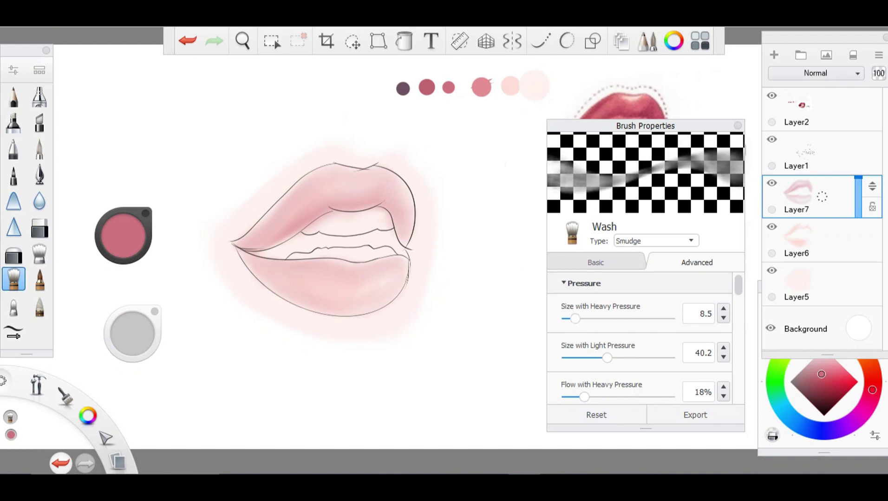
# - Soften the pale pink base's outer edge on Layer5 and set the Wash brush's light-pressure size to 42.1
pyautogui.click(808, 285)
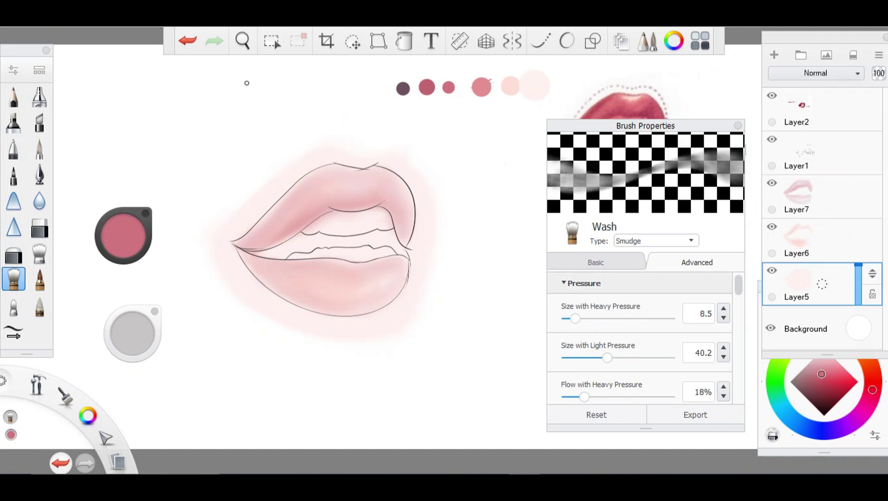
pyautogui.scroll(-3, 333, 211)
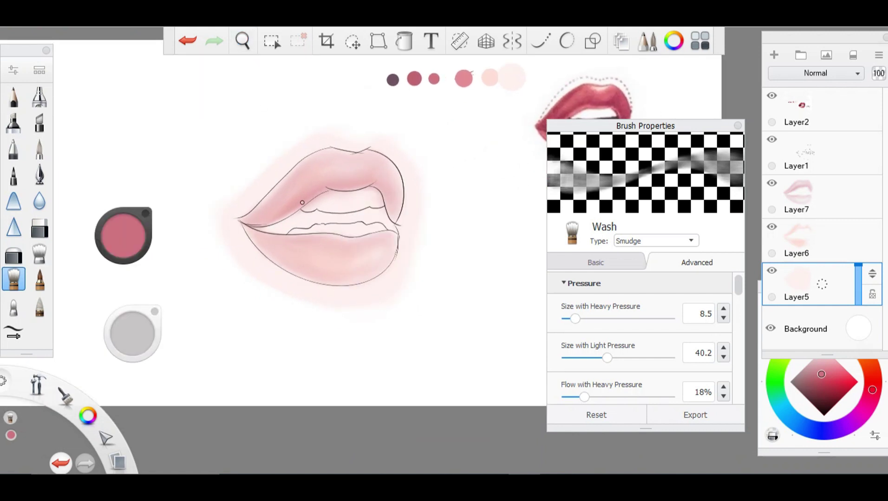
pyautogui.scroll(-1, 302, 203)
pyautogui.scroll(3, 301, 203)
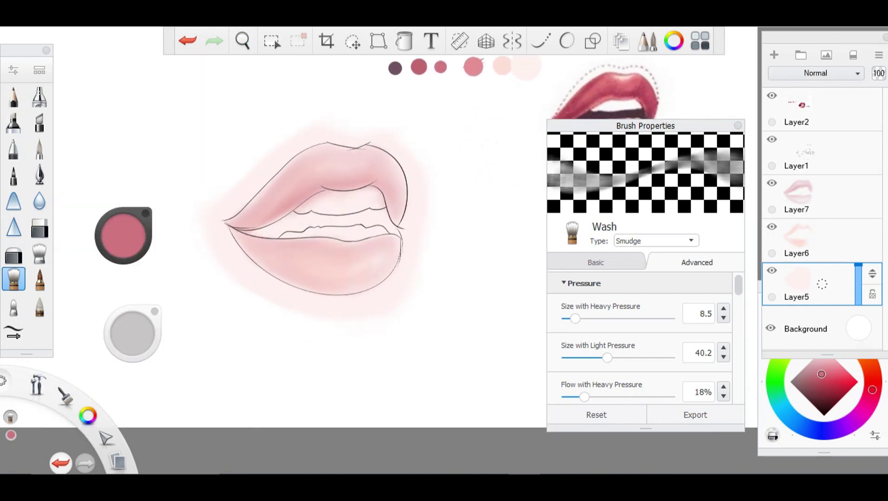
pyautogui.click(596, 262)
pyautogui.click(696, 262)
pyautogui.moveTo(607, 358); pyautogui.dragTo(609, 358)
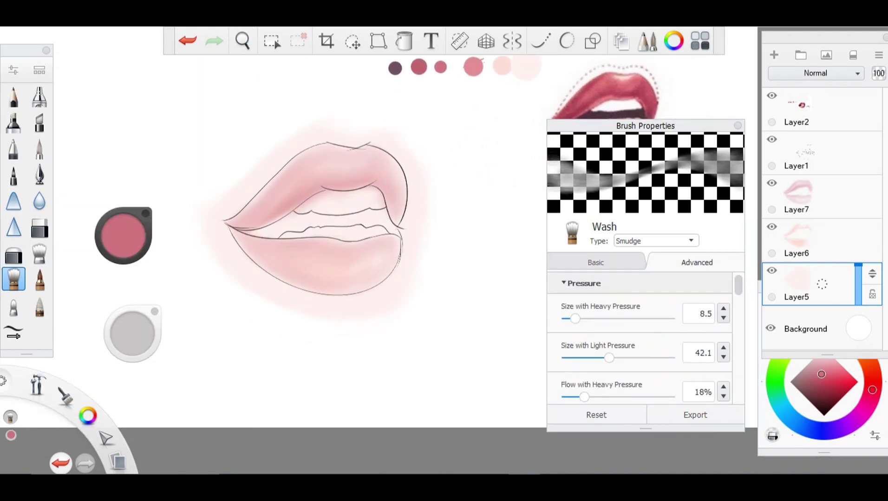
# - Adjust the Wash brush and finish softening the pale pink base's outer edge on Layer5
pyautogui.scroll(-2, 641, 339)
pyautogui.moveTo(583, 331); pyautogui.dragTo(588, 331)
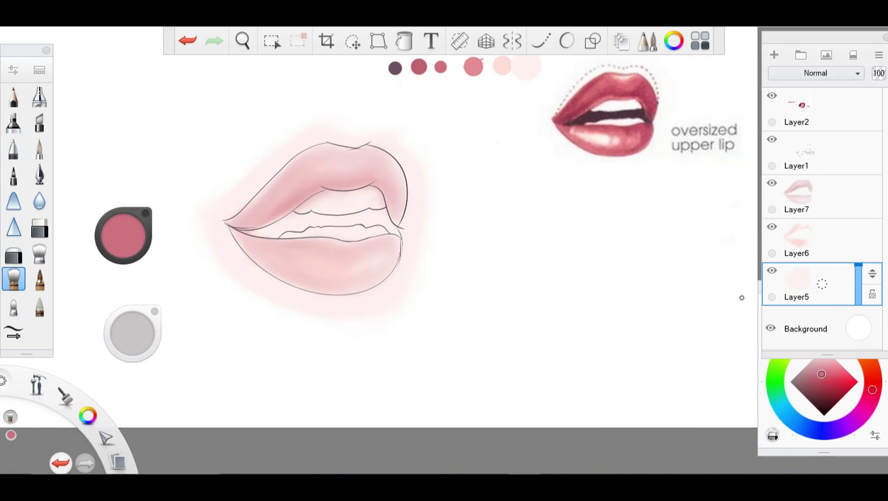
# - On a new layer above Layer7, lasso shadow bands along the edges of both lips and fill them with the dark rose swatch
pyautogui.press('m')
pyautogui.click(796, 195)
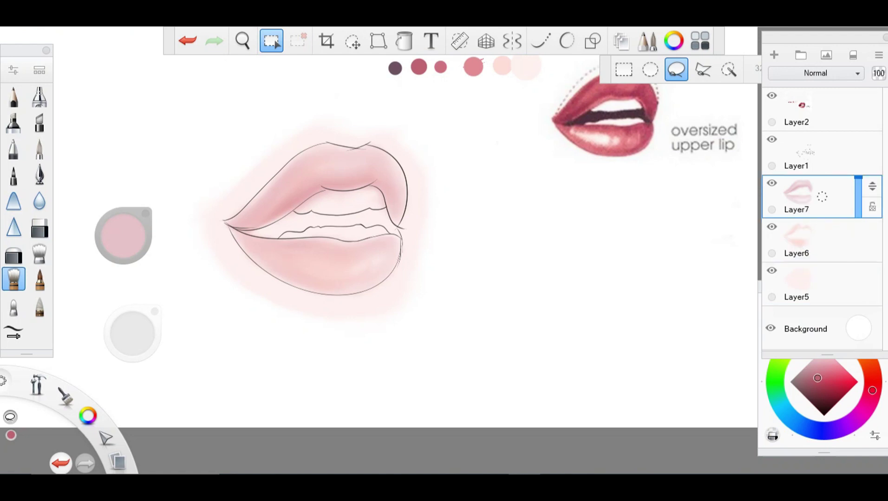
pyautogui.hotkey('ctrl', 'shift', 'n')
pyautogui.moveTo(228, 225)
pyautogui.mouseDown()
pyautogui.moveTo(392, 205)
pyautogui.moveTo(288, 197)
pyautogui.moveTo(230, 225)
pyautogui.mouseUp()
pyautogui.moveTo(273, 277)
pyautogui.mouseDown()
pyautogui.moveTo(232, 224)
pyautogui.moveTo(279, 168)
pyautogui.moveTo(335, 144)
pyautogui.moveTo(400, 223)
pyautogui.moveTo(273, 278)
pyautogui.mouseUp()
pyautogui.click(419, 67)
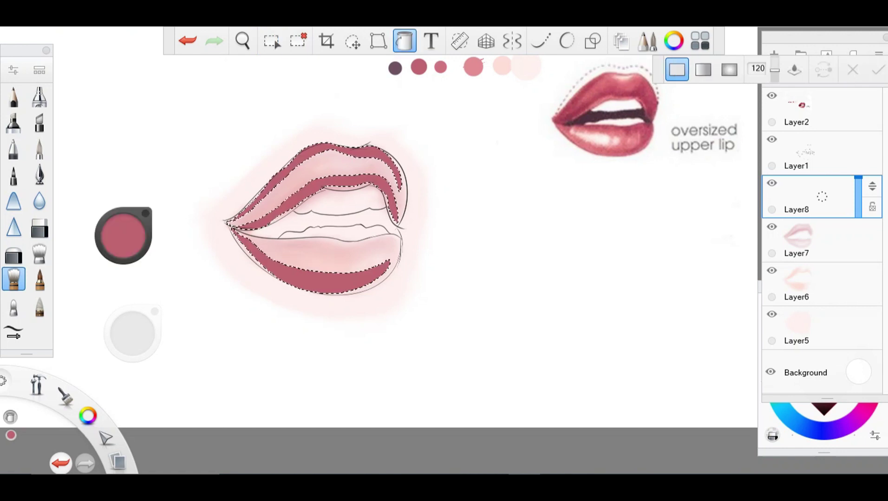
# - Choose the Smudge Round Bristle Brush and set its stamp spacing to 0.1
pyautogui.click(39, 253)
pyautogui.doubleClick(39, 253)
pyautogui.scroll(-3, 641, 338)
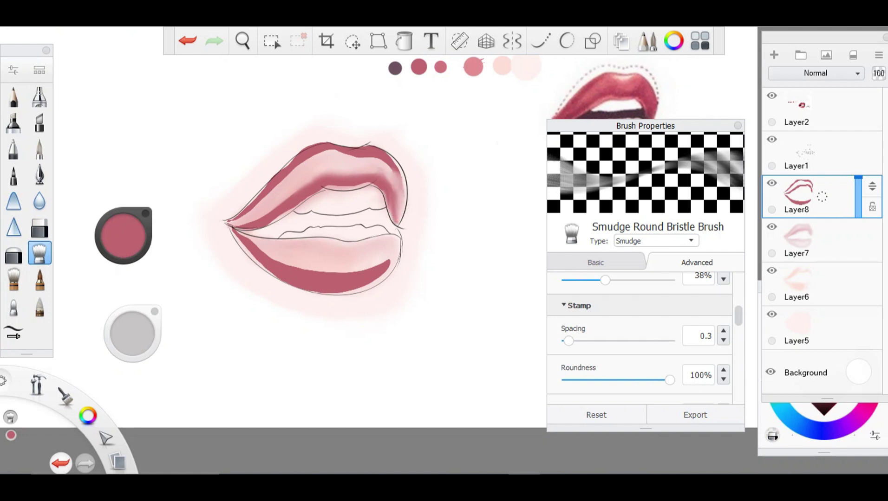
pyautogui.moveTo(568, 340); pyautogui.dragTo(566, 341)
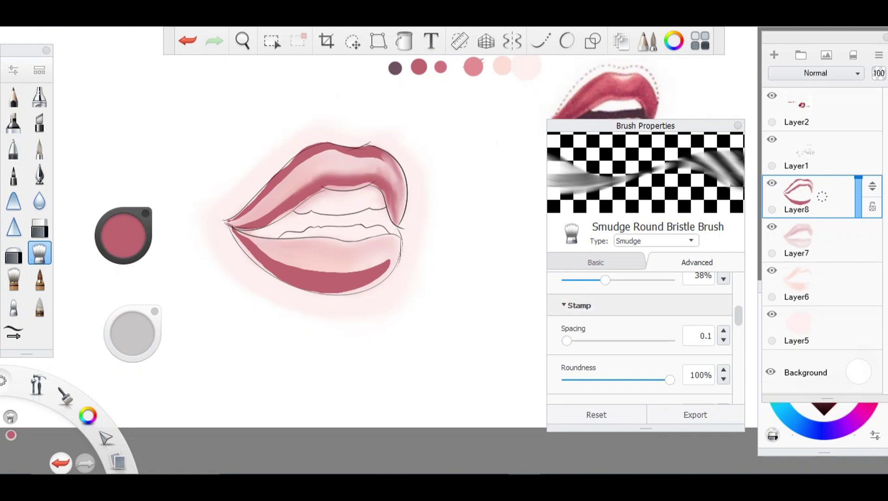
# - Blend the dark rose bands into the upper lip from the mouth corner to the cupid's bow
pyautogui.moveTo(232, 226)
pyautogui.mouseDown()
pyautogui.moveTo(263, 204)
pyautogui.moveTo(287, 205)
pyautogui.moveTo(355, 174)
pyautogui.mouseUp()
pyautogui.moveTo(248, 205); pyautogui.dragTo(327, 150)
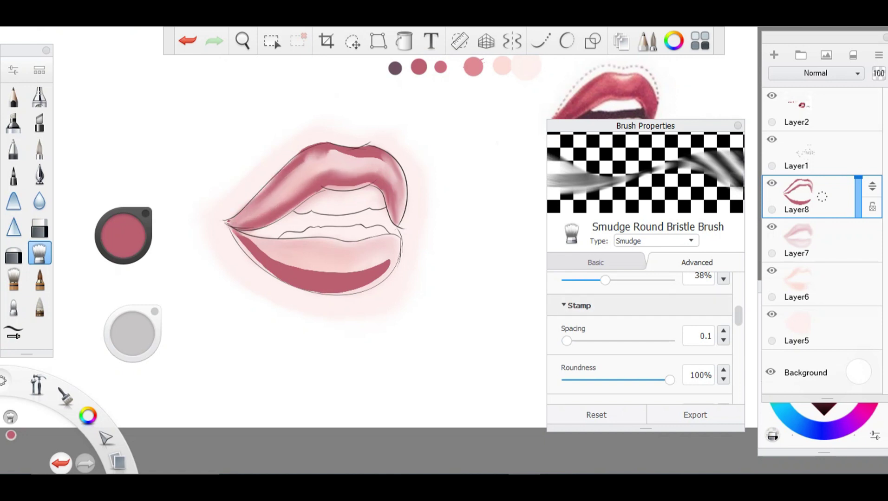
pyautogui.moveTo(286, 172); pyautogui.dragTo(339, 149)
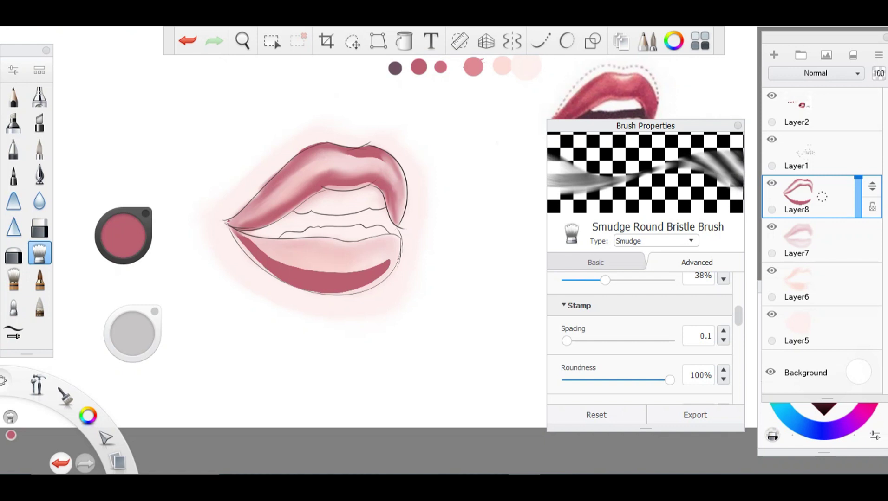
# - Set the Smudge Round Bristle Brush to 17.6 heavy-pressure size and 20% heavy-pressure flow
pyautogui.moveTo(317, 218); pyautogui.dragTo(325, 227)
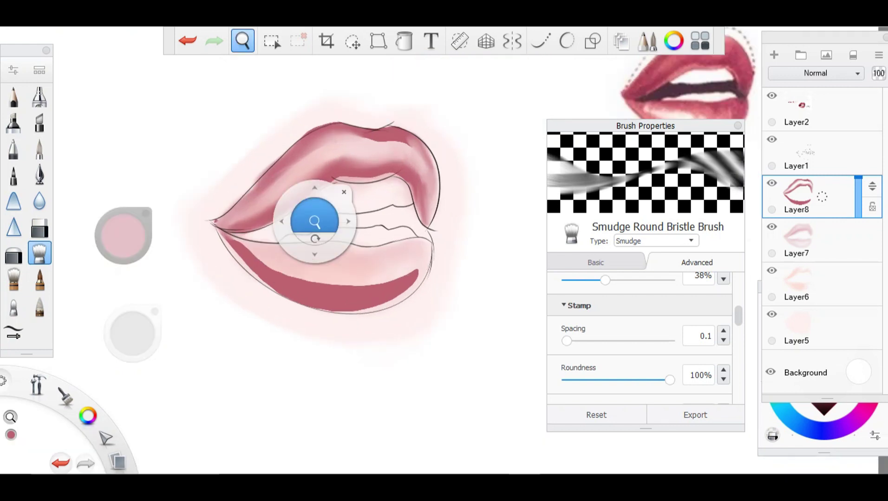
pyautogui.scroll(-2, 645, 334)
pyautogui.scroll(-6, 640, 339)
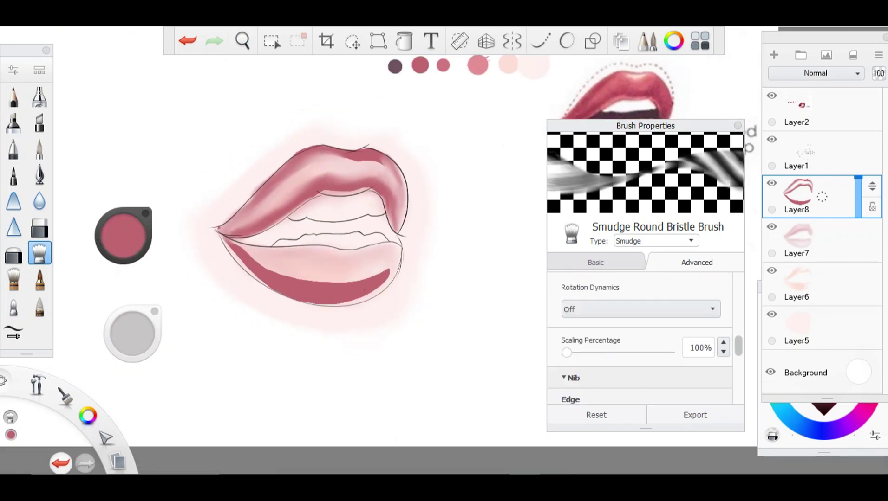
pyautogui.moveTo(572, 289); pyautogui.dragTo(584, 289)
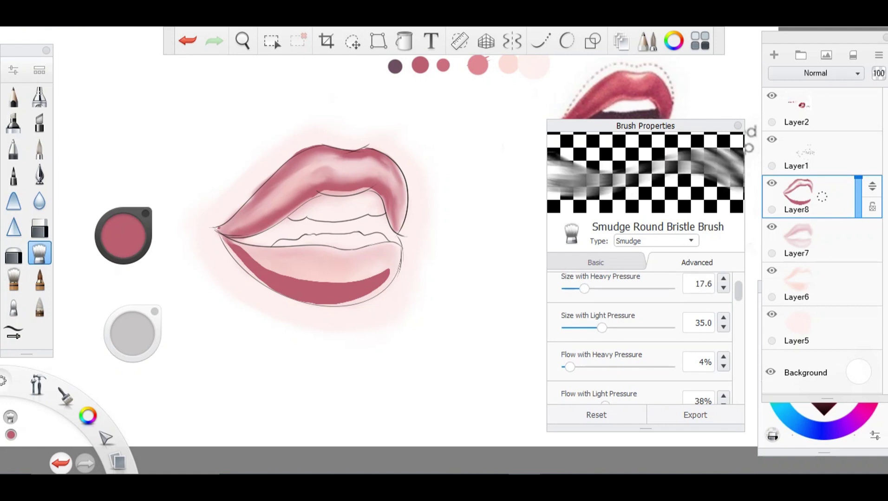
pyautogui.moveTo(570, 367); pyautogui.dragTo(586, 366)
# - Soften the end of the dark rose band on the lower lip with the Blending brush and return to the Smudge Round Bristle Brush
pyautogui.click(39, 305)
pyautogui.moveTo(390, 267)
pyautogui.mouseDown()
pyautogui.moveTo(279, 297)
pyautogui.moveTo(399, 270)
pyautogui.mouseUp()
pyautogui.click(14, 280)
pyautogui.click(39, 253)
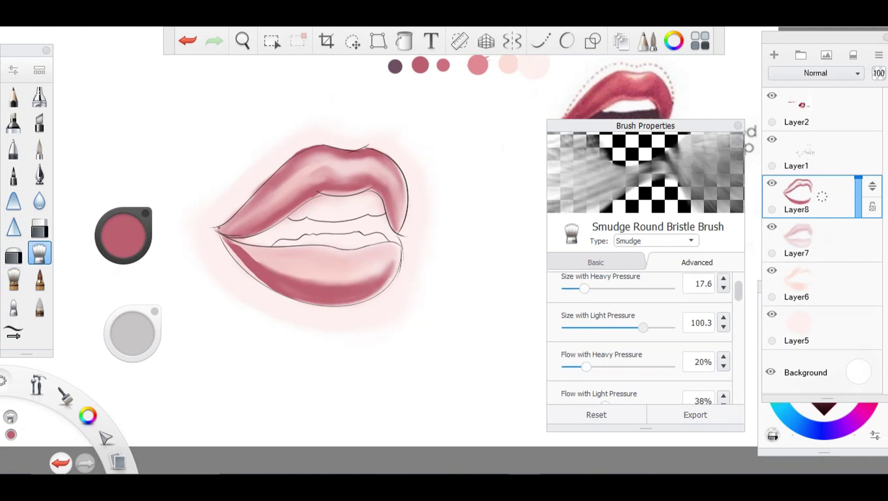
# - Set the brush to 79.7 light-pressure size and 2% heavy-pressure flow, and blend the lower lip's shadow and the upper lip's inner edge
pyautogui.moveTo(645, 328); pyautogui.dragTo(632, 328)
pyautogui.moveTo(595, 367); pyautogui.dragTo(568, 367)
pyautogui.moveTo(278, 281)
pyautogui.mouseDown()
pyautogui.moveTo(385, 274)
pyautogui.moveTo(385, 266)
pyautogui.mouseUp()
pyautogui.moveTo(232, 251)
pyautogui.mouseDown()
pyautogui.moveTo(279, 274)
pyautogui.moveTo(385, 272)
pyautogui.mouseUp()
pyautogui.moveTo(400, 209)
pyautogui.mouseDown()
pyautogui.moveTo(348, 179)
pyautogui.moveTo(306, 195)
pyautogui.mouseUp()
# - Set the brush's flow to 17%, smudge the lower lip's centre, and raise the strength to smudge the upper lip's highlight
pyautogui.click(242, 41)
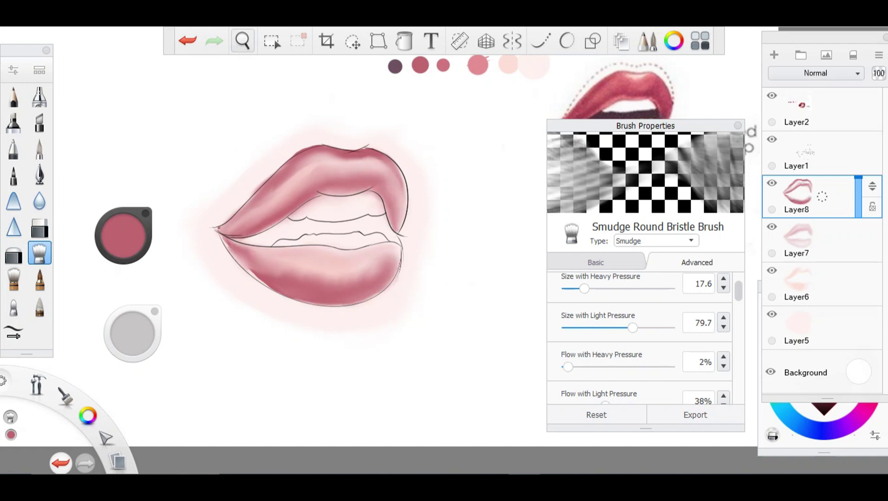
pyautogui.moveTo(325, 232); pyautogui.dragTo(353, 232)
pyautogui.moveTo(584, 289); pyautogui.dragTo(586, 289)
pyautogui.click(595, 262)
pyautogui.moveTo(576, 336); pyautogui.dragTo(584, 337)
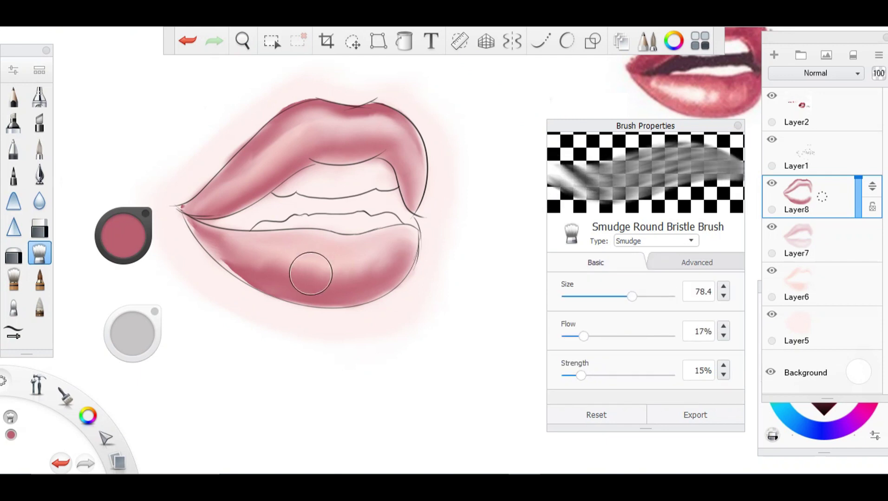
pyautogui.moveTo(306, 267)
pyautogui.mouseDown()
pyautogui.moveTo(358, 262)
pyautogui.moveTo(244, 263)
pyautogui.moveTo(276, 267)
pyautogui.mouseUp()
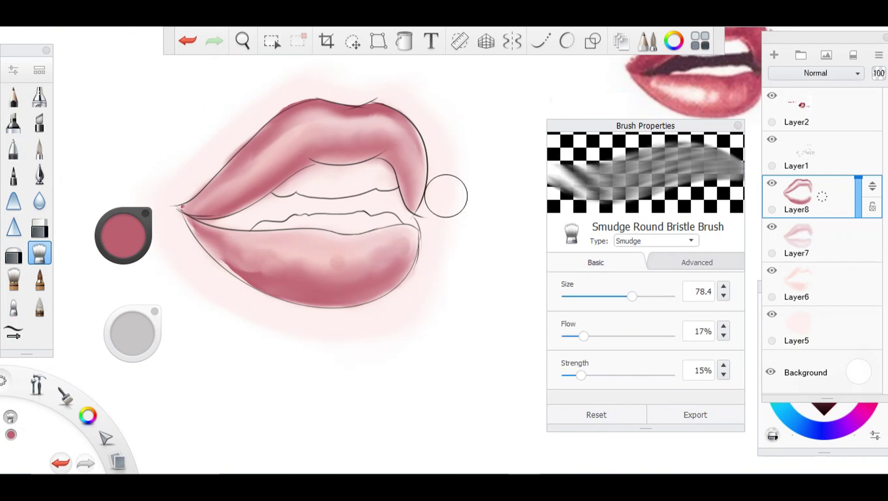
pyautogui.moveTo(580, 376); pyautogui.dragTo(619, 375)
pyautogui.moveTo(325, 148); pyautogui.dragTo(374, 130)
# - Smooth the rose shading across both lips using the Blending brush with size 75.8, flow 10% and strength 7%
pyautogui.click(39, 305)
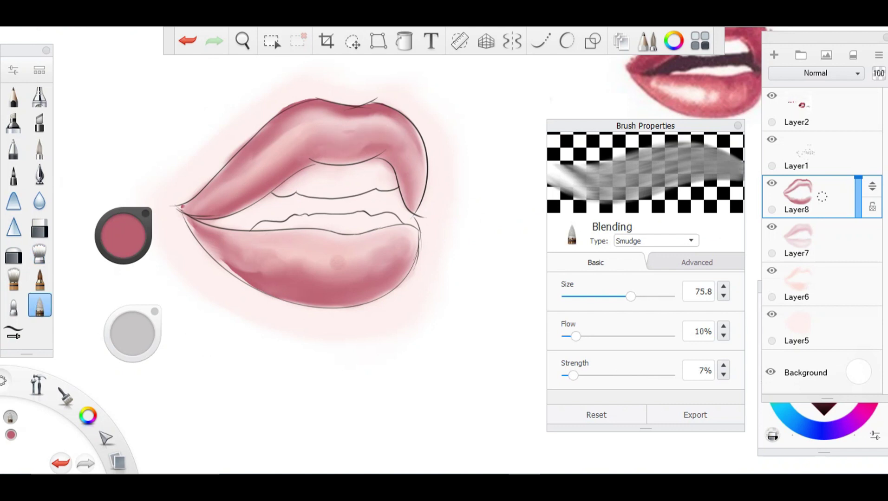
pyautogui.moveTo(413, 168); pyautogui.dragTo(381, 120)
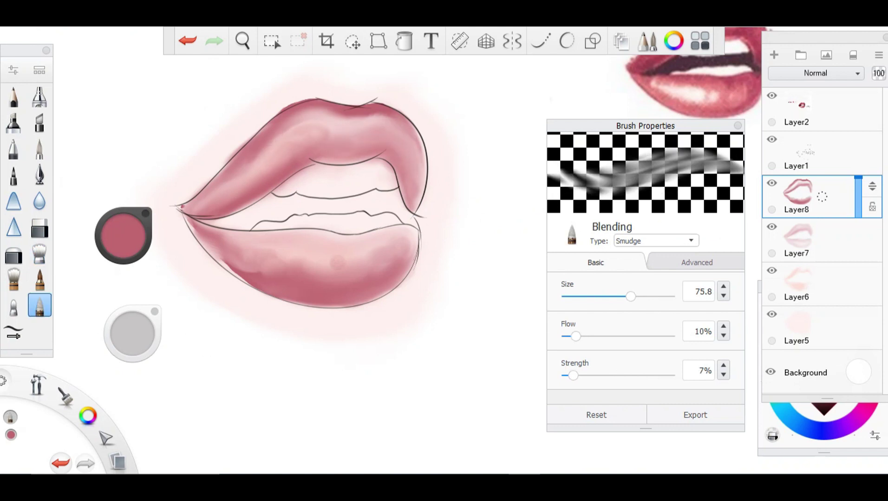
pyautogui.moveTo(187, 217); pyautogui.dragTo(223, 253)
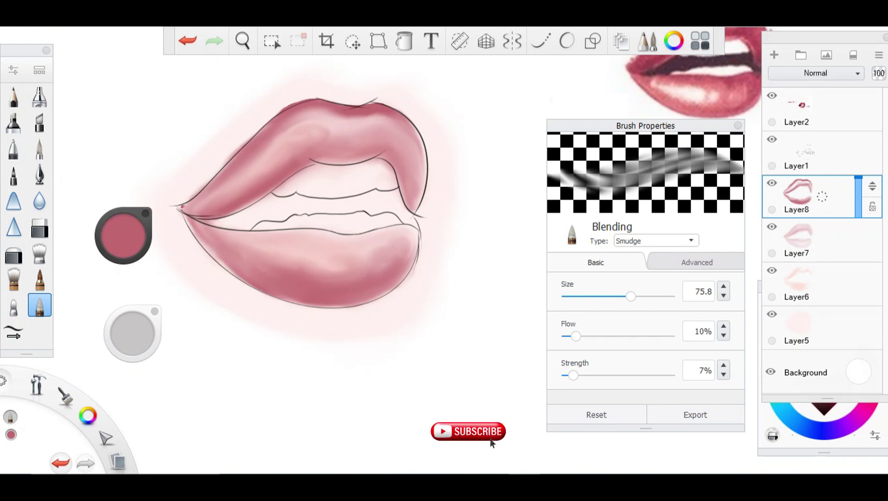
pyautogui.moveTo(411, 245)
pyautogui.mouseDown()
pyautogui.moveTo(397, 267)
pyautogui.moveTo(286, 289)
pyautogui.mouseUp()
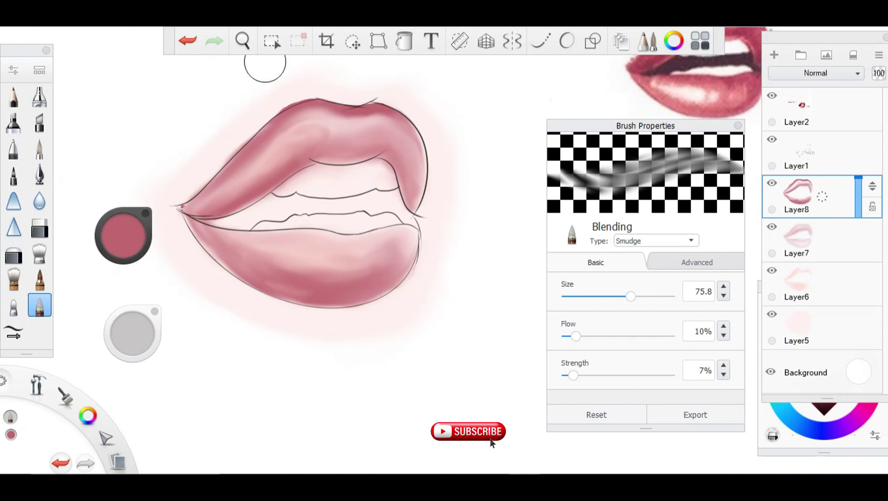
pyautogui.scroll(-5, 320, 230)
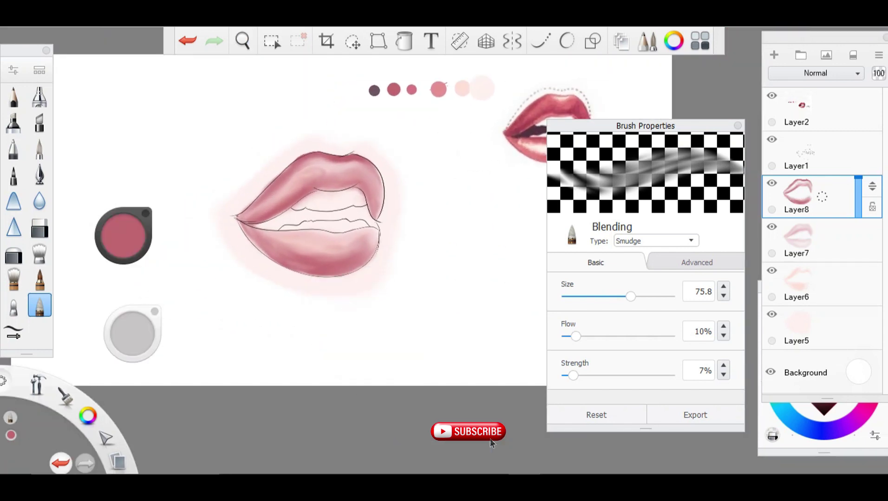
pyautogui.moveTo(645, 126)
pyautogui.mouseDown()
pyautogui.moveTo(660, 192)
pyautogui.moveTo(647, 146)
pyautogui.mouseUp()
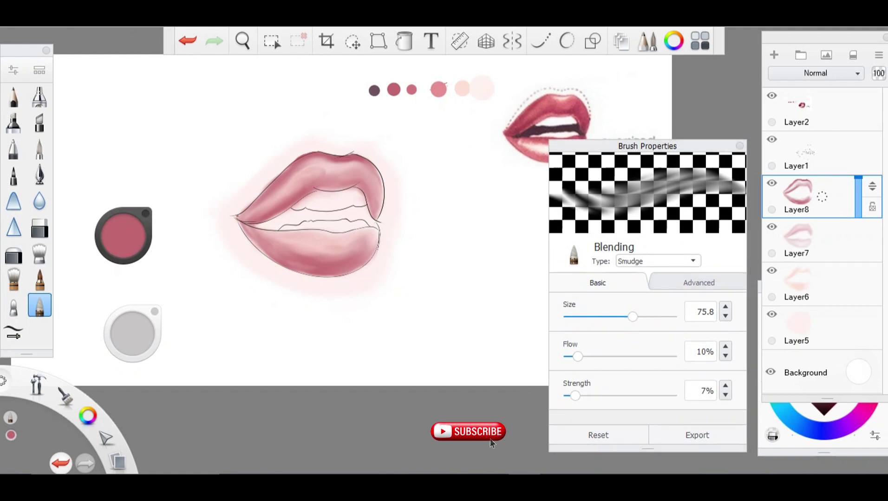
# - Blend the dark rose shading over both lips with the Wash brush, using size 20.1 and a finer size of 9.2
pyautogui.click(40, 279)
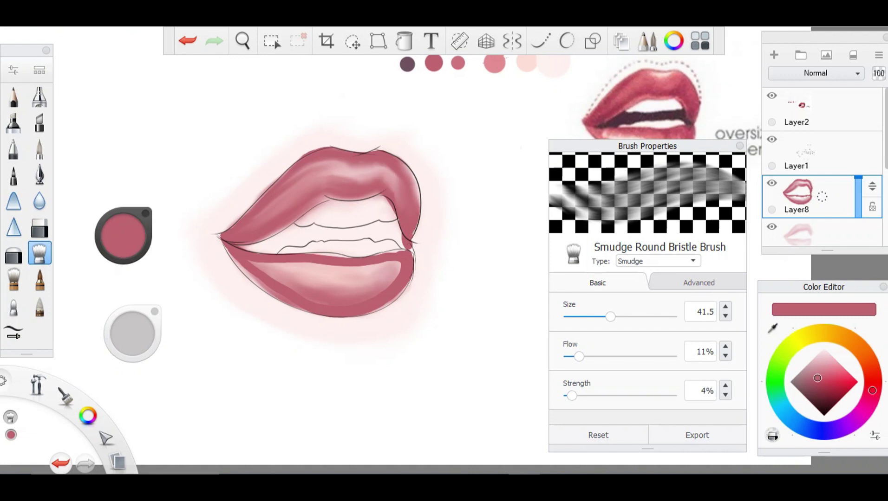
pyautogui.click(14, 279)
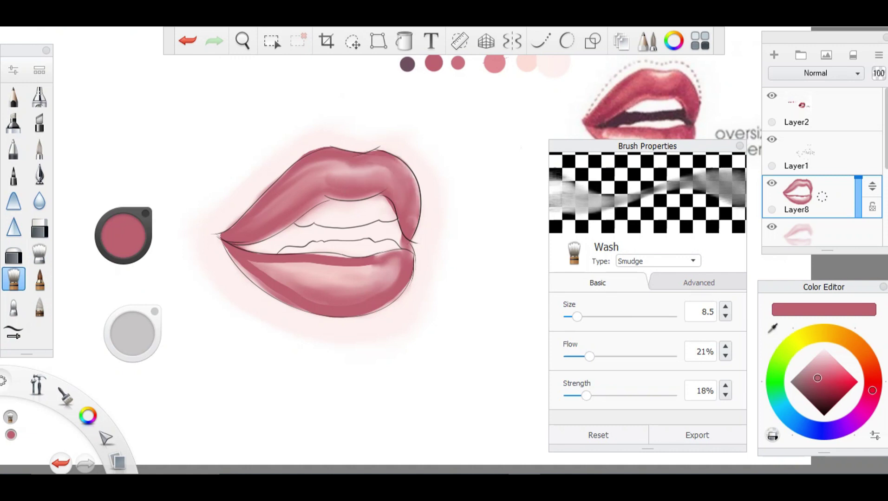
pyautogui.moveTo(577, 317); pyautogui.dragTo(589, 316)
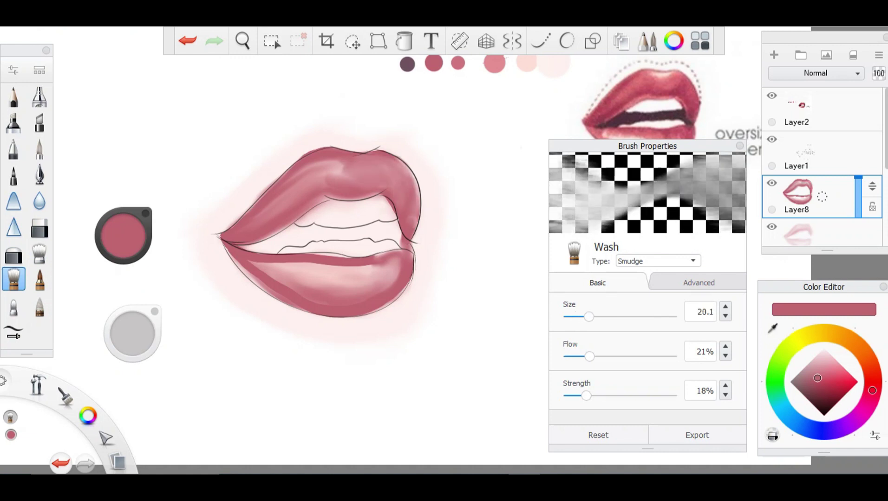
pyautogui.moveTo(271, 211); pyautogui.dragTo(325, 176)
pyautogui.moveTo(589, 317); pyautogui.dragTo(577, 317)
pyautogui.moveTo(302, 204); pyautogui.dragTo(323, 186)
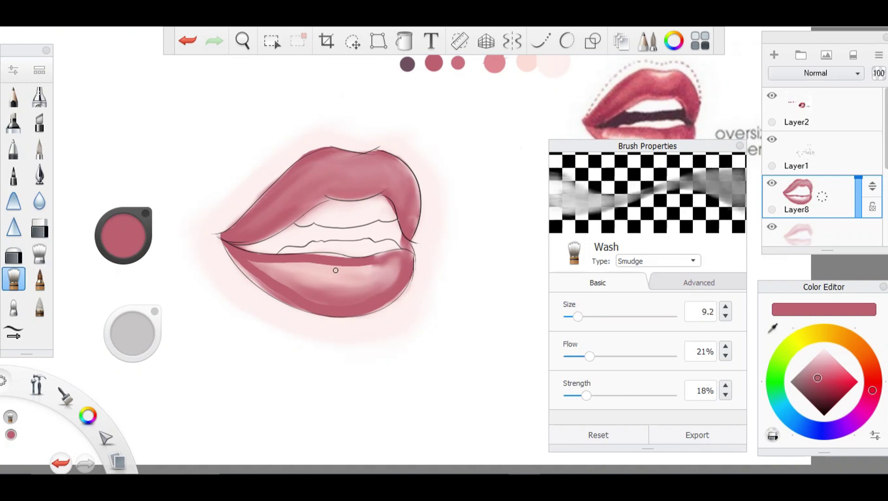
pyautogui.moveTo(335, 270)
pyautogui.mouseDown()
pyautogui.moveTo(267, 276)
pyautogui.moveTo(229, 254)
pyautogui.moveTo(260, 281)
pyautogui.moveTo(283, 284)
pyautogui.moveTo(316, 263)
pyautogui.moveTo(400, 260)
pyautogui.moveTo(397, 283)
pyautogui.moveTo(385, 292)
pyautogui.moveTo(372, 269)
pyautogui.moveTo(397, 273)
pyautogui.moveTo(358, 286)
pyautogui.moveTo(353, 267)
pyautogui.moveTo(316, 260)
pyautogui.moveTo(392, 258)
pyautogui.moveTo(367, 281)
pyautogui.moveTo(290, 286)
pyautogui.moveTo(241, 260)
pyautogui.moveTo(334, 274)
pyautogui.mouseUp()
# - Set the Smudge Round Bristle Brush to 61.5 heavy-pressure size, 0.1 light-pressure size and 5% heavy-pressure flow
pyautogui.press('space')
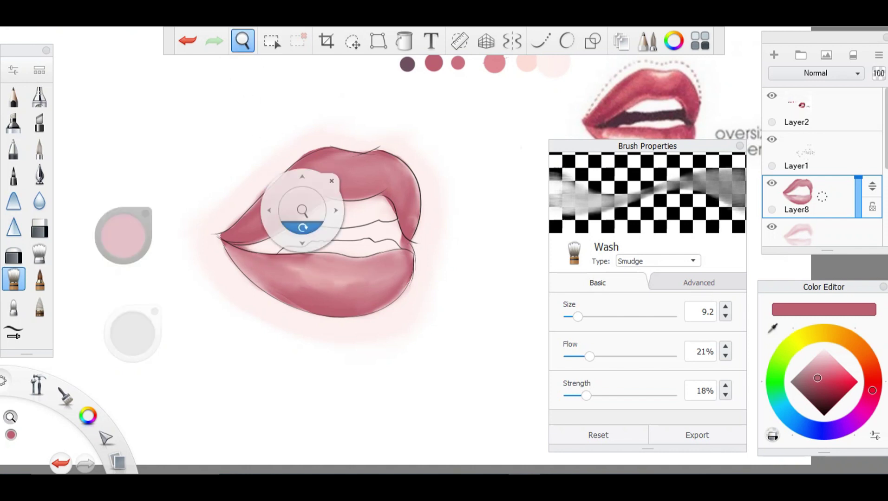
pyautogui.moveTo(300, 225); pyautogui.dragTo(190, 239)
pyautogui.moveTo(280, 151)
pyautogui.mouseDown()
pyautogui.moveTo(346, 153)
pyautogui.moveTo(384, 211)
pyautogui.mouseUp()
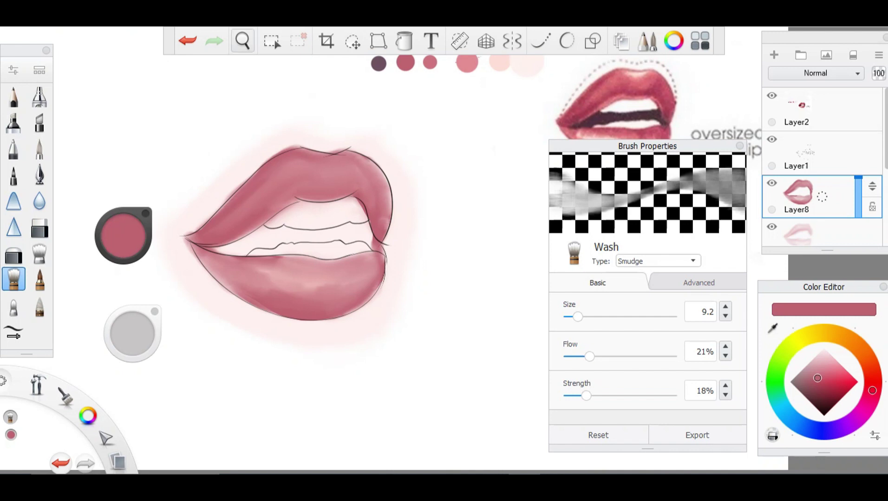
pyautogui.scroll(2, 297, 232)
pyautogui.click(40, 253)
pyautogui.click(699, 283)
pyautogui.scroll(-3, 645, 362)
pyautogui.scroll(-8, 640, 362)
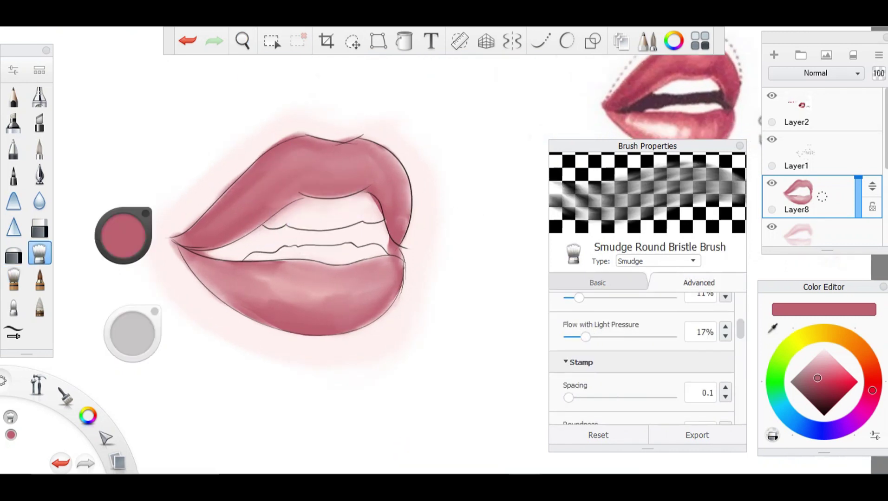
pyautogui.scroll(12, 641, 362)
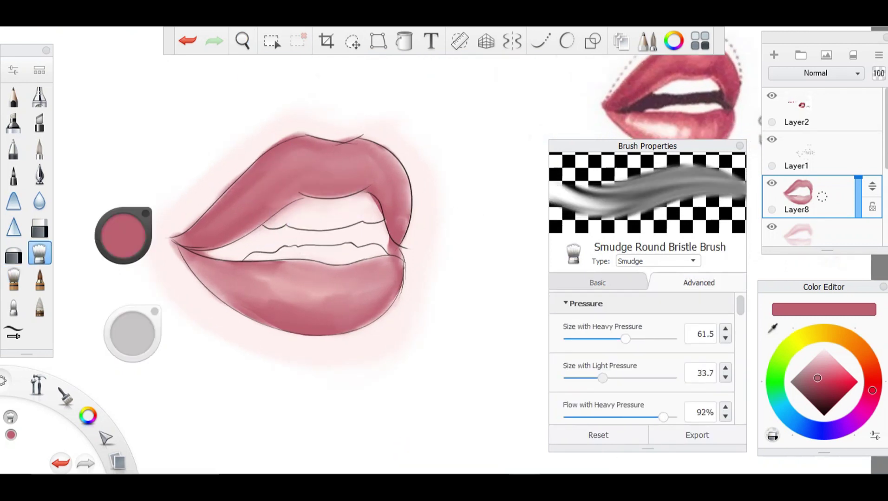
pyautogui.scroll(-5, 640, 362)
pyautogui.scroll(5, 640, 362)
pyautogui.moveTo(663, 377); pyautogui.dragTo(572, 378)
pyautogui.moveTo(590, 338); pyautogui.dragTo(569, 338)
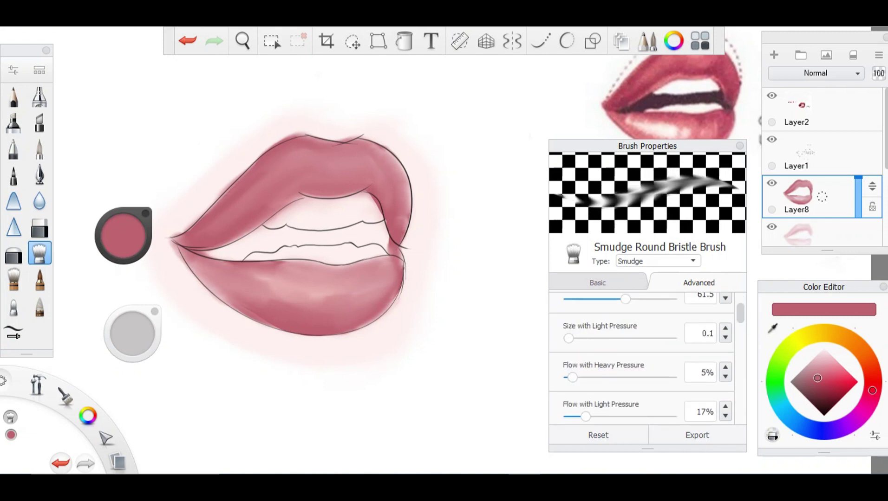
# - Smudge short streaks into the lower lip's shadow and set the brush's light-pressure flow to 69%
pyautogui.moveTo(268, 304); pyautogui.dragTo(296, 301)
pyautogui.moveTo(585, 416); pyautogui.dragTo(639, 417)
pyautogui.moveTo(304, 300)
pyautogui.mouseDown()
pyautogui.moveTo(320, 300)
pyautogui.moveTo(299, 307)
pyautogui.mouseUp()
pyautogui.scroll(1, 640, 362)
# - Try a smudge stroke across the lower lip with a light-pressure size of 176.0, and undo it
pyautogui.moveTo(568, 377); pyautogui.dragTo(652, 378)
pyautogui.moveTo(260, 307); pyautogui.dragTo(367, 297)
pyautogui.hotkey('ctrl', 'z')
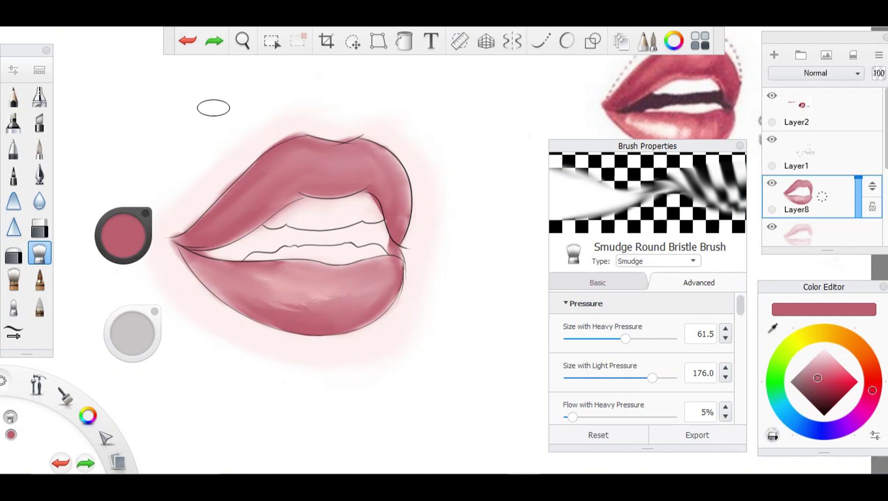
# - Set the Smudge Round Bristle Brush's stamp spacing to 5.3, roundness to 100% and rotation to 0°
pyautogui.scroll(-1, 641, 362)
pyautogui.moveTo(620, 347); pyautogui.dragTo(600, 347)
pyautogui.moveTo(675, 387); pyautogui.dragTo(568, 387)
pyautogui.moveTo(601, 348); pyautogui.dragTo(671, 347)
pyautogui.moveTo(568, 308); pyautogui.dragTo(620, 308)
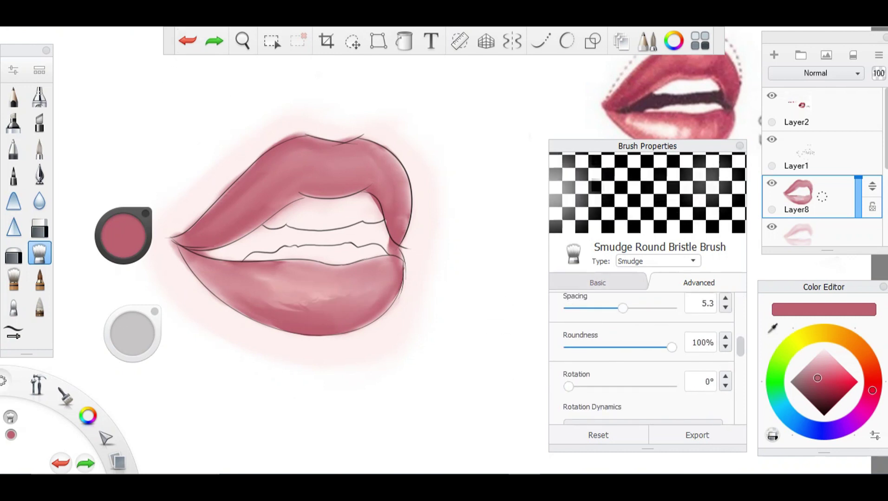
# - Reduce the brush's heavy-pressure size and set its flow to 29% for heavy pressure and 42% for light pressure
pyautogui.scroll(-3, 641, 363)
pyautogui.scroll(3, 641, 362)
pyautogui.moveTo(620, 339); pyautogui.dragTo(602, 339)
pyautogui.moveTo(572, 417); pyautogui.dragTo(598, 417)
pyautogui.scroll(-2, 641, 362)
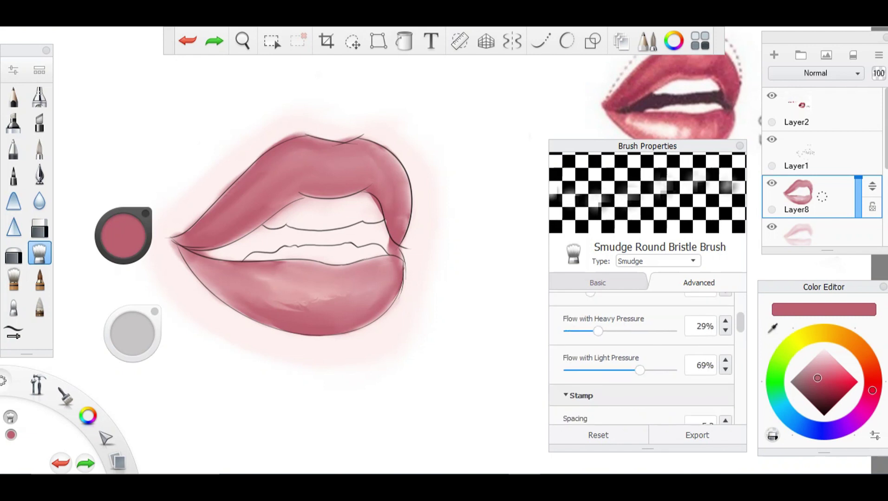
pyautogui.moveTo(638, 377); pyautogui.dragTo(608, 377)
pyautogui.scroll(-2, 641, 362)
# - Reduce the Smudge Round Bristle Brush's size to 17.6 for heavy pressure and 16.4 for light pressure
pyautogui.scroll(4, 641, 362)
pyautogui.moveTo(603, 339); pyautogui.dragTo(595, 339)
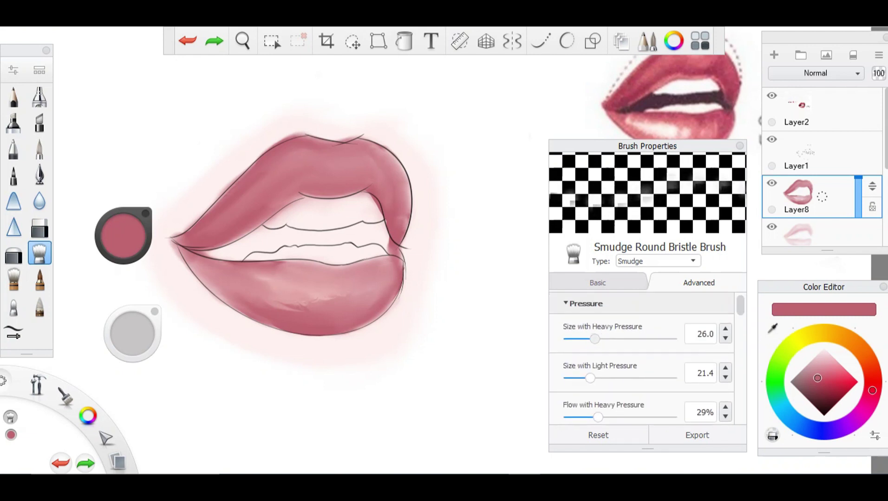
pyautogui.moveTo(590, 377)
pyautogui.mouseDown()
pyautogui.moveTo(610, 378)
pyautogui.moveTo(568, 377)
pyautogui.moveTo(584, 378)
pyautogui.mouseUp()
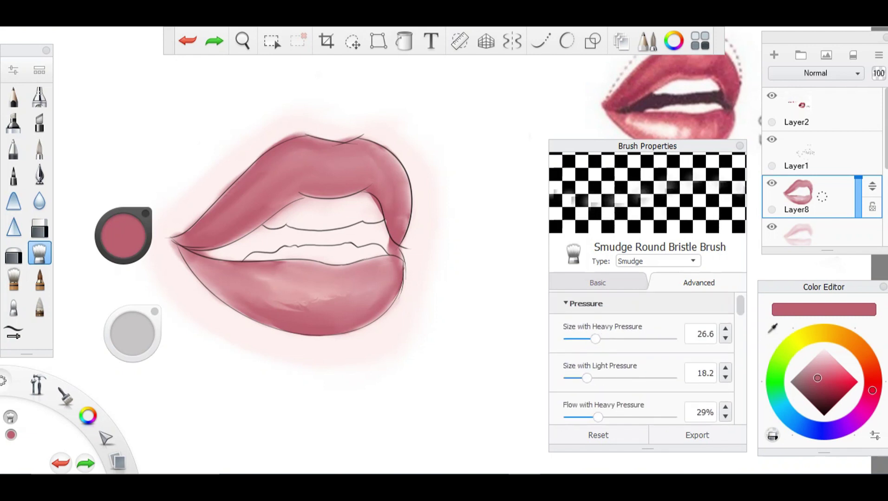
pyautogui.moveTo(595, 339); pyautogui.dragTo(582, 339)
pyautogui.scroll(-2, 641, 362)
pyautogui.scroll(-2, 641, 357)
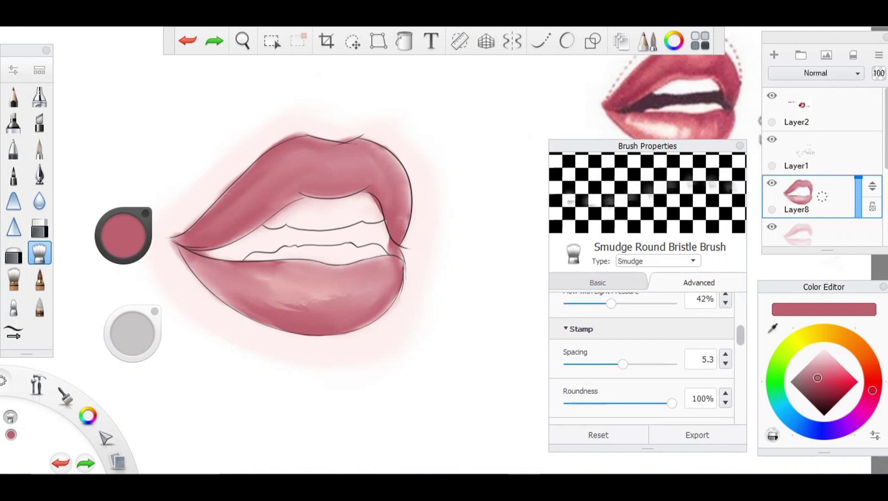
pyautogui.moveTo(672, 371)
pyautogui.mouseDown()
pyautogui.moveTo(634, 370)
pyautogui.moveTo(672, 370)
pyautogui.mouseUp()
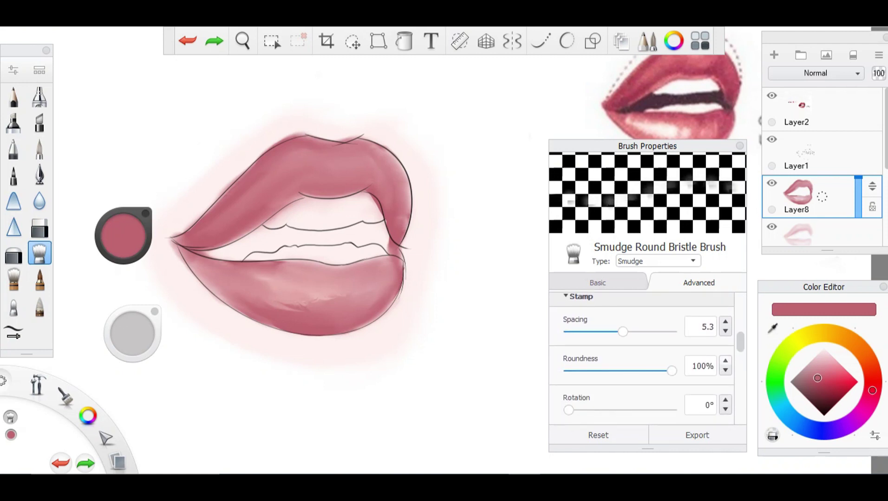
pyautogui.moveTo(568, 409); pyautogui.dragTo(593, 396)
pyautogui.scroll(3, 640, 357)
pyautogui.click(597, 283)
pyautogui.moveTo(587, 316)
pyautogui.mouseDown()
pyautogui.moveTo(603, 317)
pyautogui.moveTo(585, 317)
pyautogui.mouseUp()
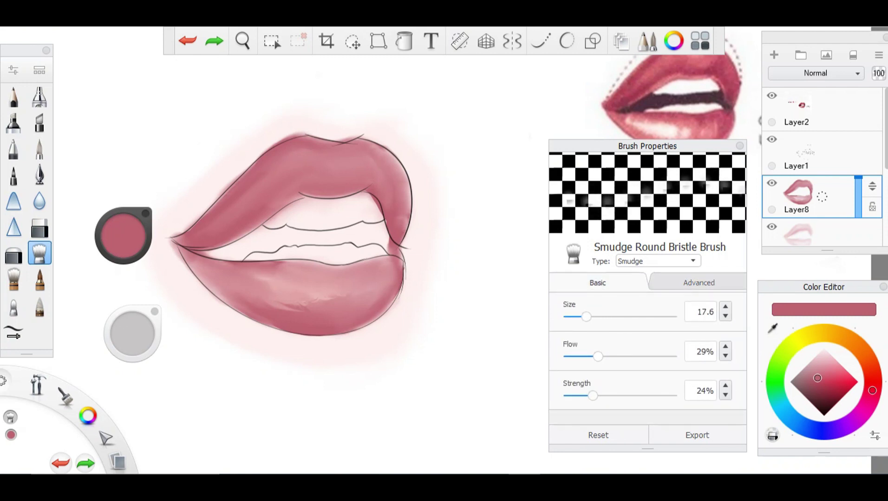
pyautogui.click(699, 282)
pyautogui.click(14, 279)
pyautogui.click(40, 253)
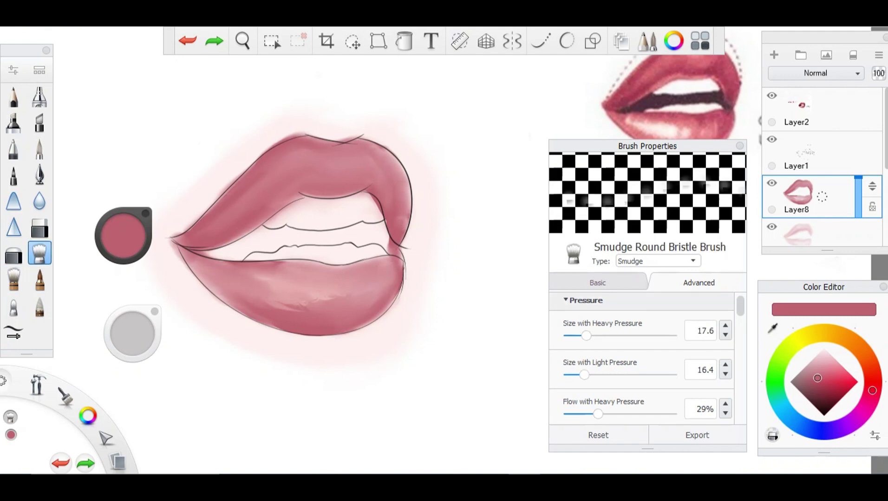
# - Reset the Smudge Round Bristle Brush to its defaults and set its size to 2.7 for heavy and 32.4 for light pressure
pyautogui.click(598, 435)
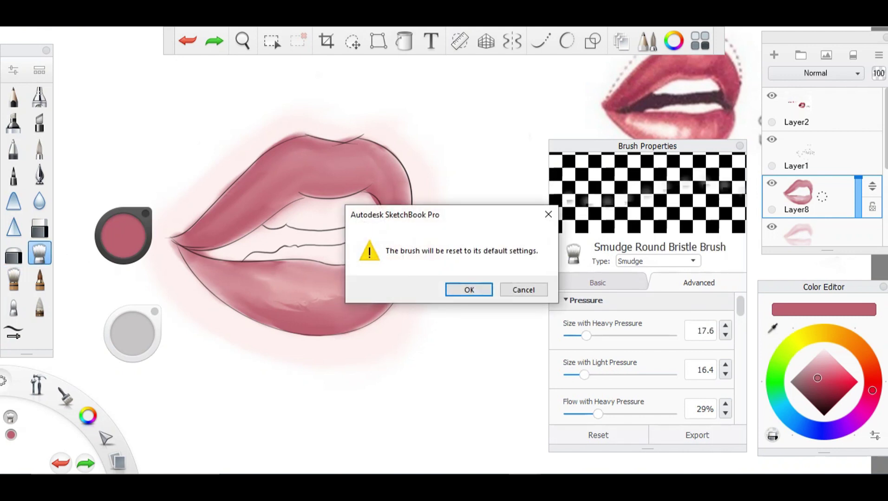
pyautogui.click(467, 289)
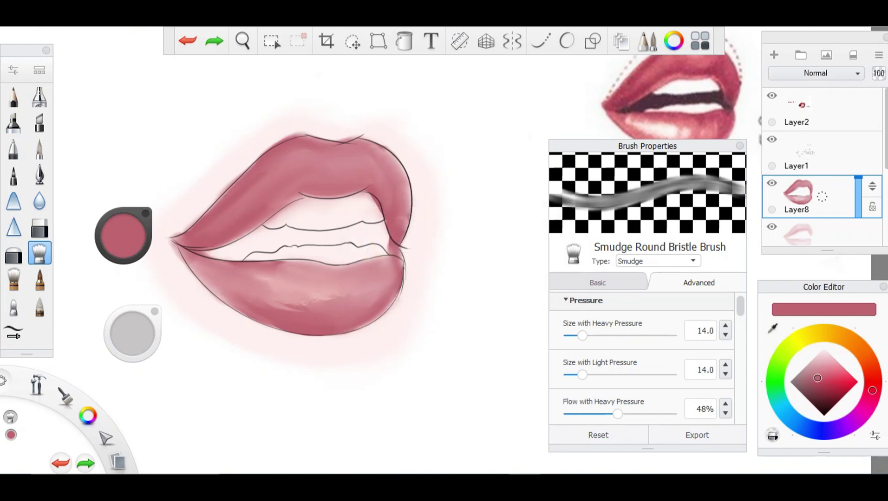
pyautogui.click(598, 282)
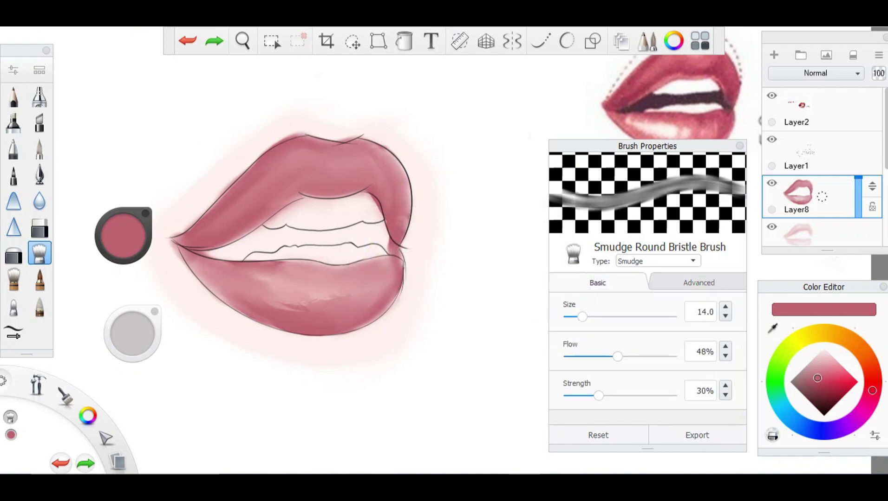
pyautogui.click(698, 282)
pyautogui.moveTo(582, 374)
pyautogui.mouseDown()
pyautogui.moveTo(631, 375)
pyautogui.moveTo(612, 375)
pyautogui.mouseUp()
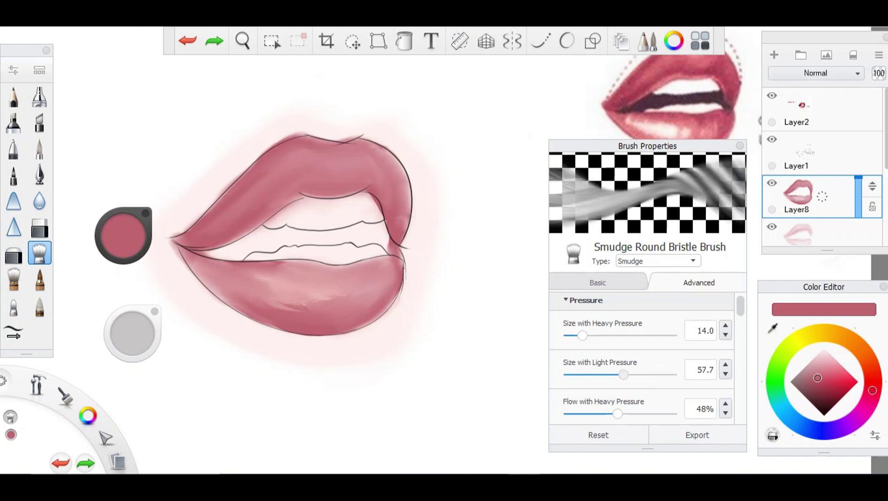
pyautogui.moveTo(582, 336); pyautogui.dragTo(570, 336)
pyautogui.moveTo(613, 374); pyautogui.dragTo(601, 375)
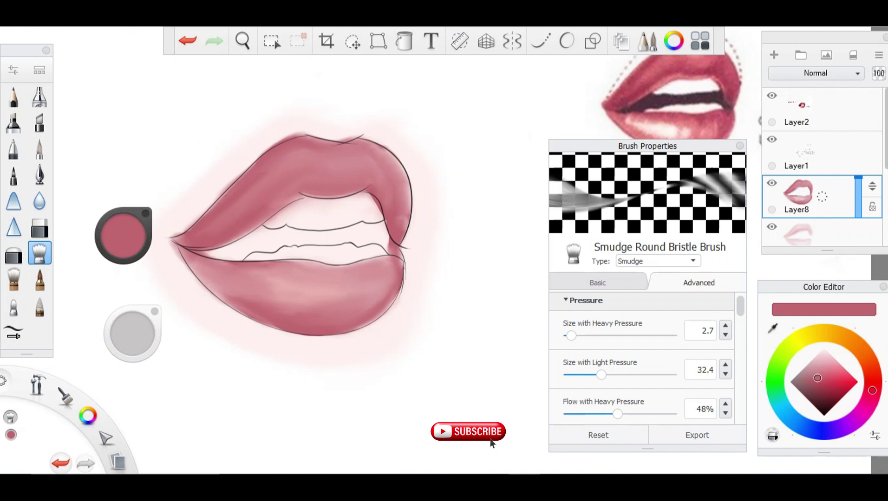
# - Smudge the edge tones around the mouth corner of the upper lip and set the brush's heavy-pressure size to 4.0
pyautogui.moveTo(388, 248)
pyautogui.mouseDown()
pyautogui.moveTo(394, 229)
pyautogui.moveTo(387, 213)
pyautogui.mouseUp()
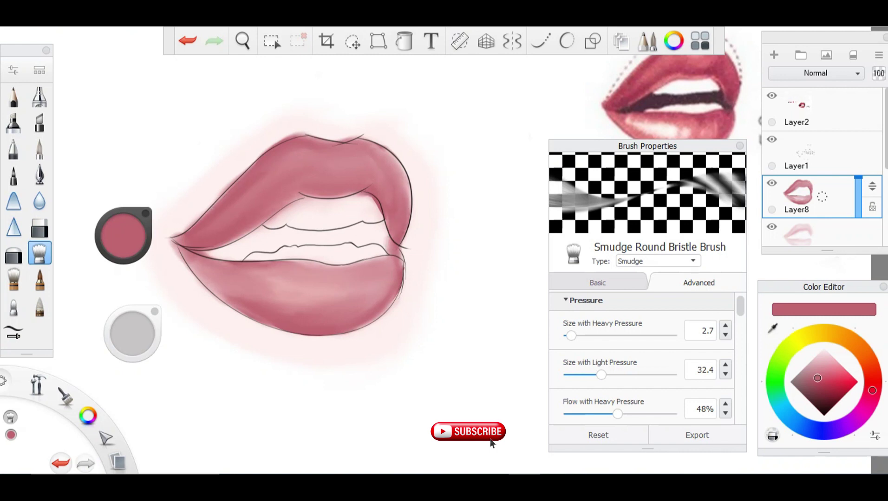
pyautogui.moveTo(403, 169); pyautogui.dragTo(407, 219)
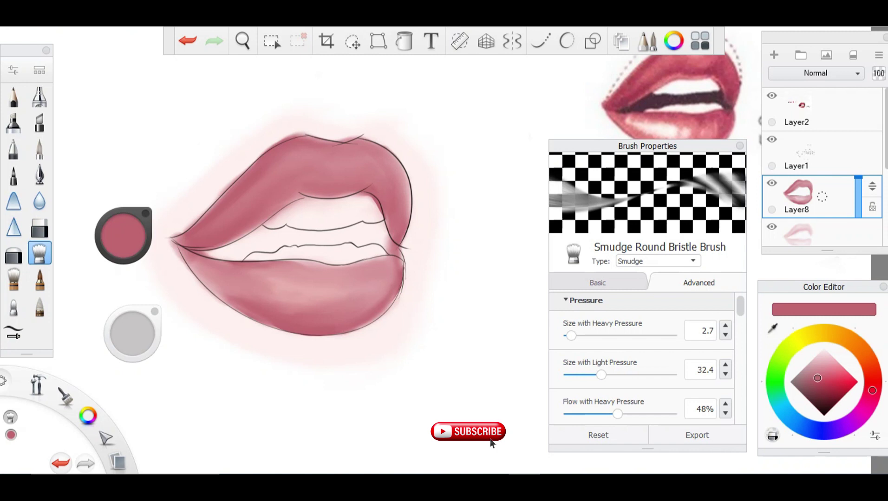
pyautogui.moveTo(571, 336); pyautogui.dragTo(572, 336)
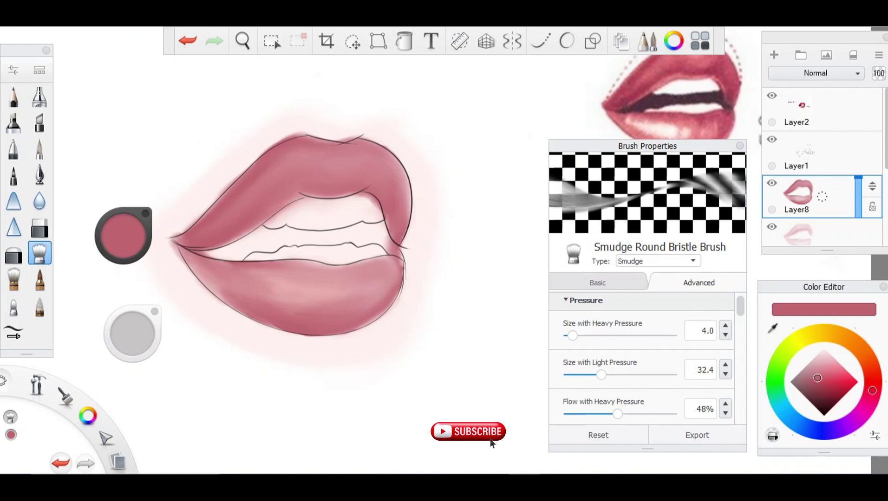
# - Add a new layer above the blended lips and choose the Sharp Glaze brush with a deep crimson colour
pyautogui.scroll(-3, 297, 218)
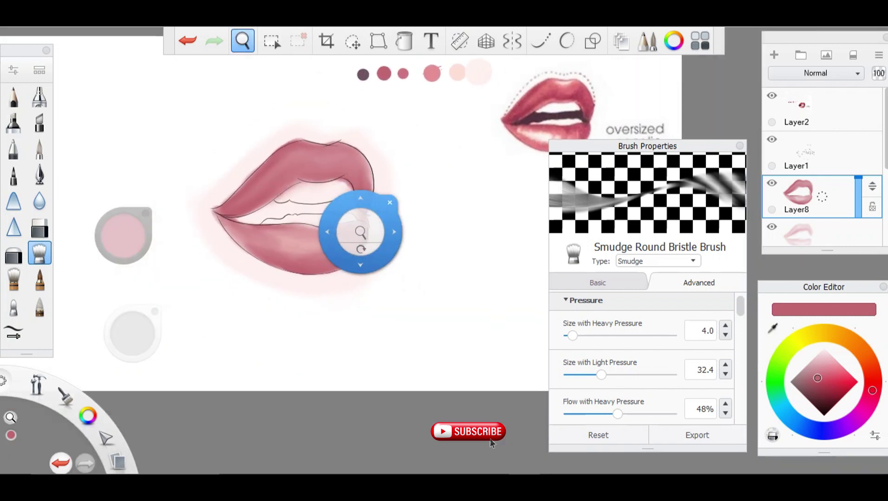
pyautogui.hotkey('ctrl', 'shift', 'n')
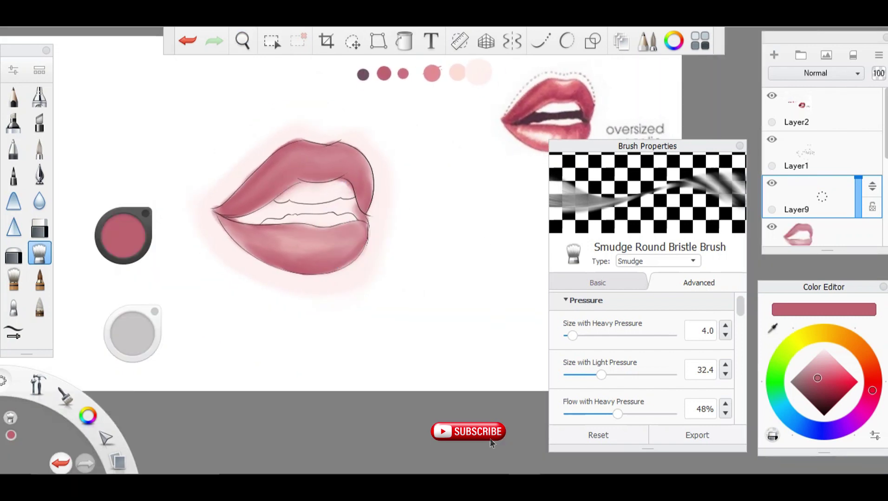
pyautogui.moveTo(817, 379); pyautogui.dragTo(836, 394)
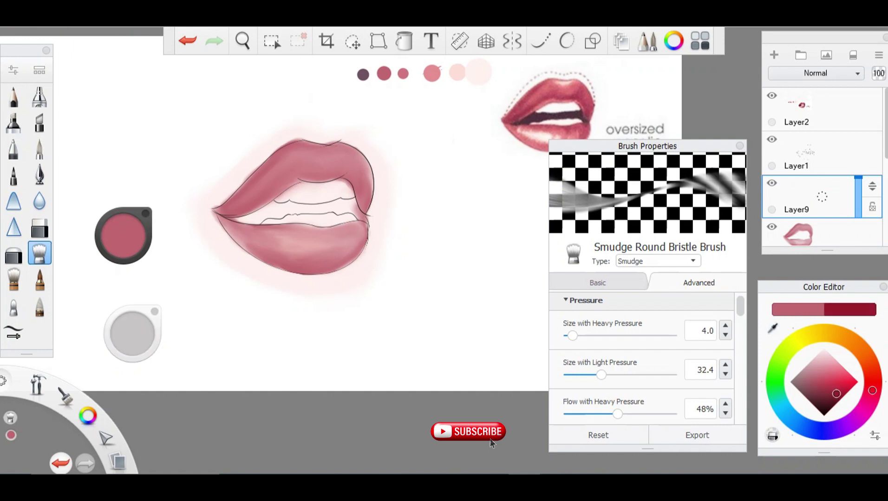
pyautogui.scroll(2, 297, 188)
pyautogui.click(39, 278)
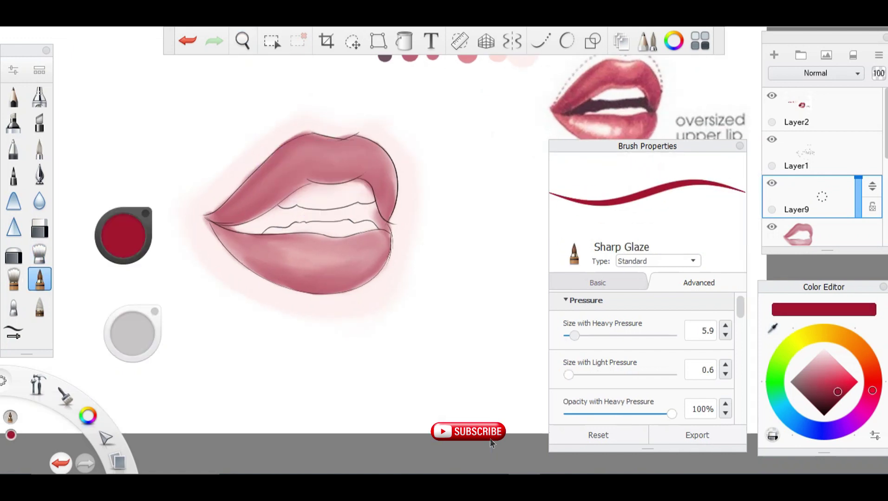
# - Paint crimson shading strokes along the inner and outer edges of both lips with a heavy-pressure size of 17.6
pyautogui.moveTo(215, 221); pyautogui.dragTo(295, 187)
pyautogui.moveTo(575, 335); pyautogui.dragTo(586, 335)
pyautogui.moveTo(212, 221); pyautogui.dragTo(364, 171)
pyautogui.moveTo(371, 177)
pyautogui.mouseDown()
pyautogui.moveTo(384, 208)
pyautogui.moveTo(360, 176)
pyautogui.mouseUp()
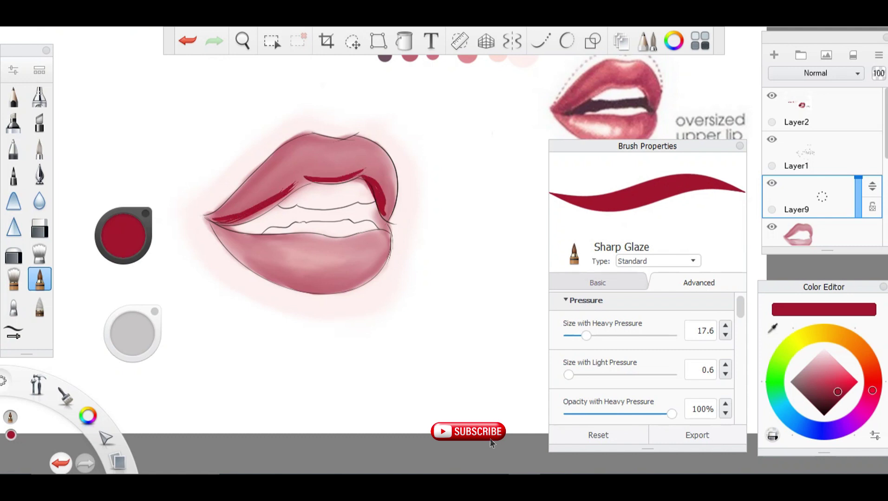
pyautogui.moveTo(296, 181)
pyautogui.mouseDown()
pyautogui.moveTo(232, 221)
pyautogui.moveTo(285, 147)
pyautogui.moveTo(317, 138)
pyautogui.mouseUp()
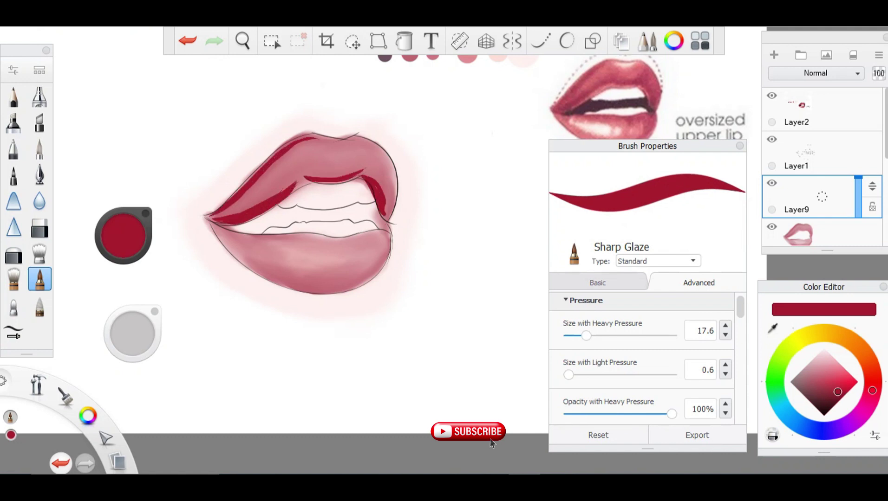
pyautogui.moveTo(210, 221)
pyautogui.mouseDown()
pyautogui.moveTo(261, 272)
pyautogui.moveTo(341, 279)
pyautogui.moveTo(379, 258)
pyautogui.moveTo(391, 225)
pyautogui.moveTo(302, 239)
pyautogui.moveTo(222, 233)
pyautogui.moveTo(249, 198)
pyautogui.moveTo(271, 190)
pyautogui.mouseUp()
# - Blend the crimson strokes across the upper lip with the Smudge Round Bristle Brush, enlarging it to size 13.0
pyautogui.click(39, 253)
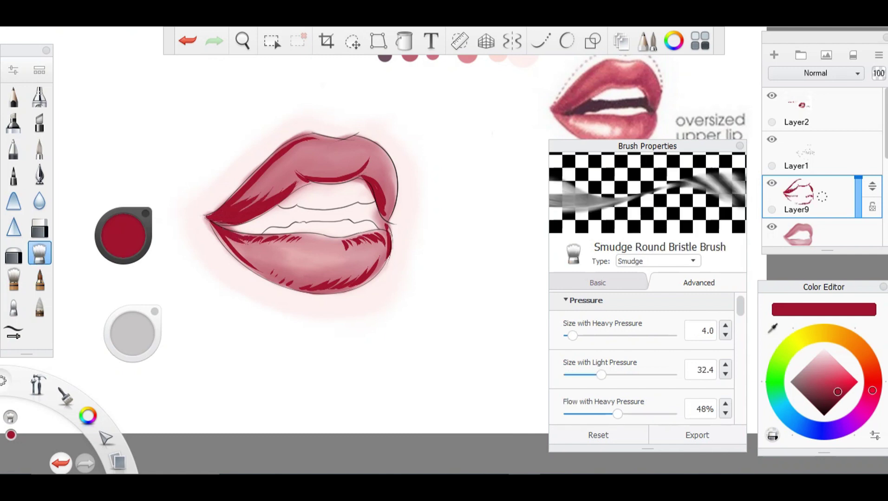
pyautogui.moveTo(213, 209); pyautogui.dragTo(306, 172)
pyautogui.moveTo(241, 200); pyautogui.dragTo(288, 184)
pyautogui.moveTo(572, 336); pyautogui.dragTo(581, 317)
pyautogui.click(598, 282)
pyautogui.moveTo(278, 184); pyautogui.dragTo(385, 216)
pyautogui.moveTo(379, 165); pyautogui.dragTo(390, 214)
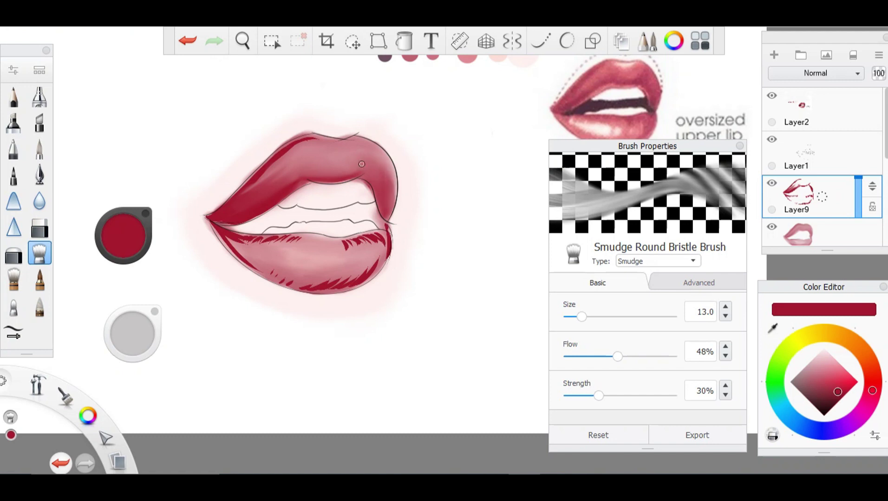
pyautogui.moveTo(283, 151)
pyautogui.mouseDown()
pyautogui.moveTo(233, 194)
pyautogui.moveTo(353, 176)
pyautogui.mouseUp()
# - Smudge the crimson strokes into the lower lip along its outer contour and under the mouth opening
pyautogui.moveTo(213, 223)
pyautogui.mouseDown()
pyautogui.moveTo(251, 262)
pyautogui.moveTo(283, 273)
pyautogui.mouseUp()
pyautogui.moveTo(232, 244)
pyautogui.mouseDown()
pyautogui.moveTo(307, 282)
pyautogui.moveTo(372, 274)
pyautogui.moveTo(353, 244)
pyautogui.moveTo(390, 232)
pyautogui.moveTo(367, 241)
pyautogui.mouseUp()
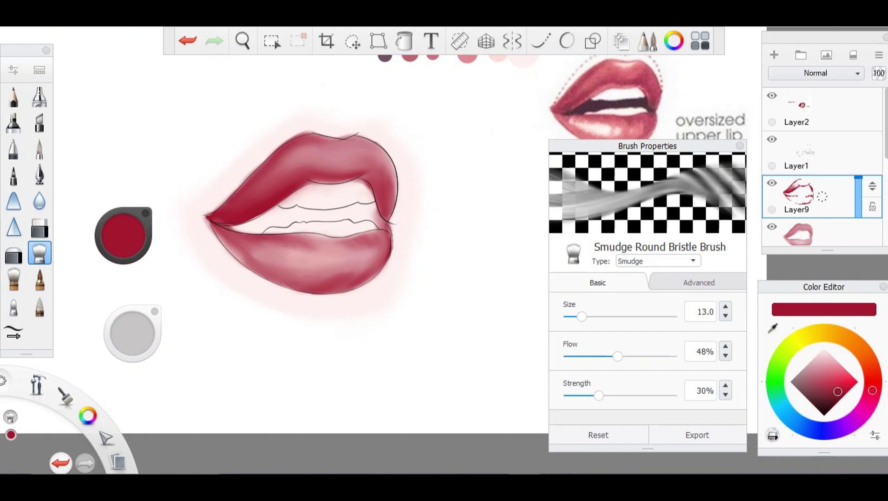
pyautogui.moveTo(222, 231); pyautogui.dragTo(299, 289)
pyautogui.scroll(-3, 821, 167)
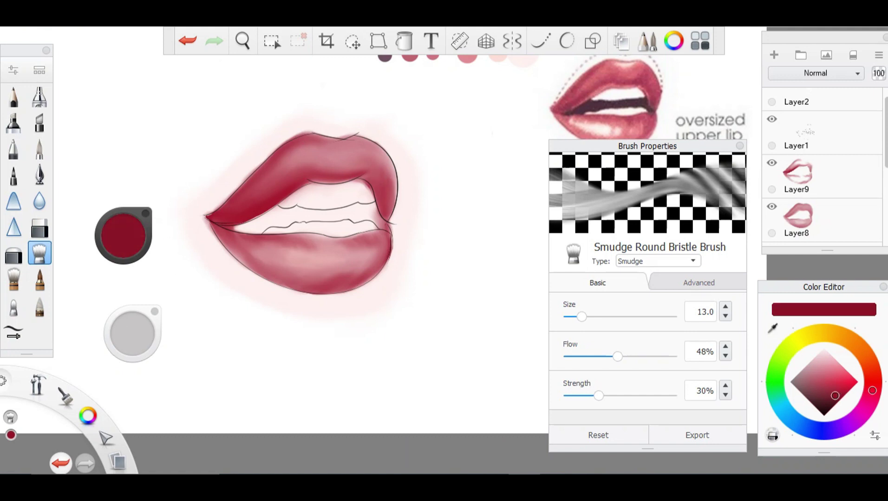
pyautogui.click(40, 279)
pyautogui.click(187, 40)
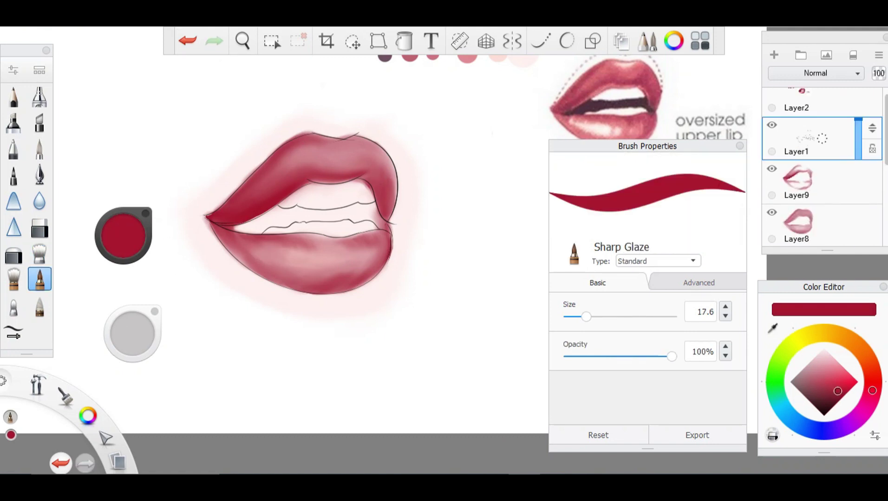
# - On Layer9, smooth the lower lip's crimson shading with the Smudge Round Bristle Brush and soften the upper edge of the top lip
pyautogui.click(797, 179)
pyautogui.click(40, 253)
pyautogui.moveTo(249, 248)
pyautogui.mouseDown()
pyautogui.moveTo(344, 262)
pyautogui.moveTo(304, 258)
pyautogui.mouseUp()
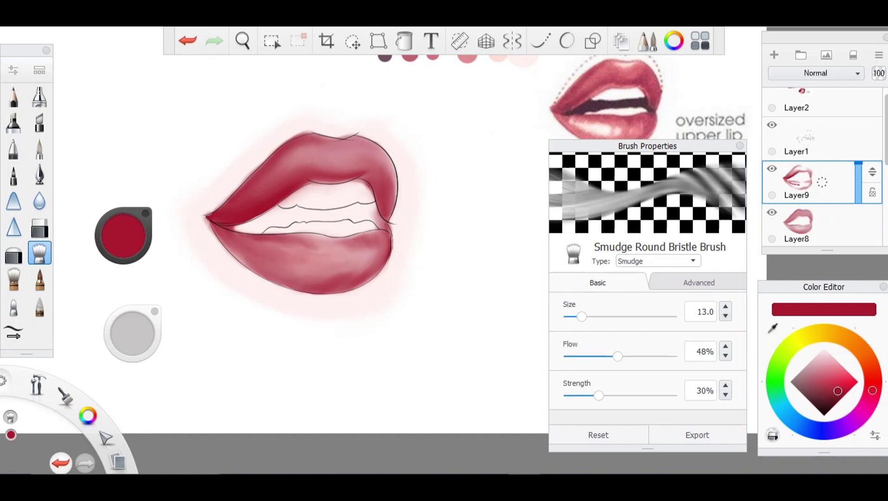
pyautogui.moveTo(238, 223); pyautogui.dragTo(231, 197)
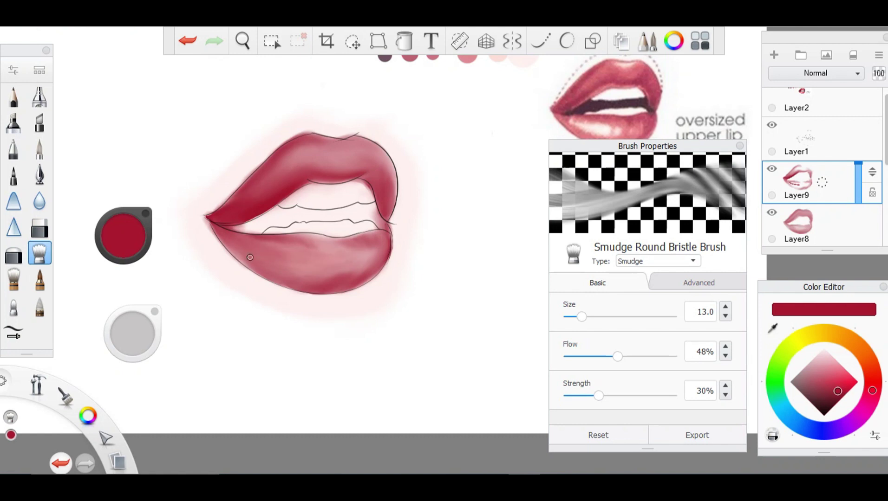
pyautogui.moveTo(313, 245); pyautogui.dragTo(354, 239)
pyautogui.moveTo(325, 275); pyautogui.dragTo(369, 271)
pyautogui.moveTo(311, 135)
pyautogui.mouseDown()
pyautogui.moveTo(371, 171)
pyautogui.moveTo(390, 167)
pyautogui.moveTo(381, 160)
pyautogui.mouseUp()
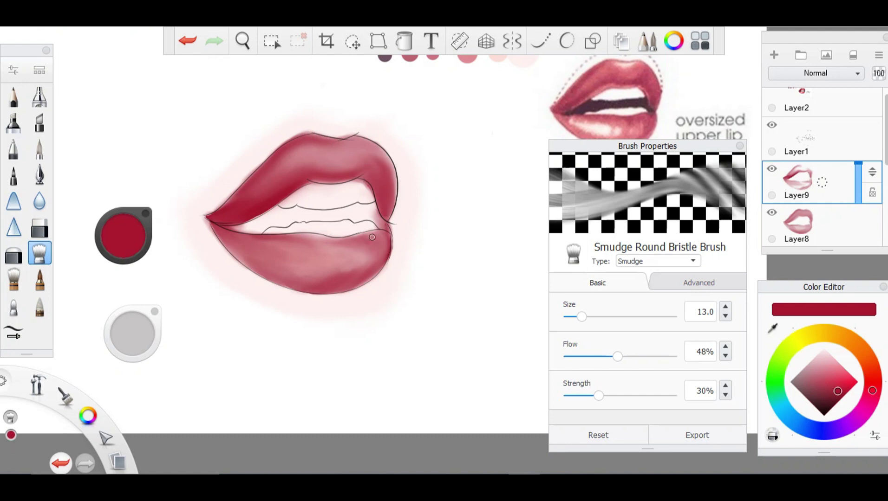
pyautogui.moveTo(371, 237); pyautogui.dragTo(338, 258)
pyautogui.moveTo(240, 242); pyautogui.dragTo(228, 249)
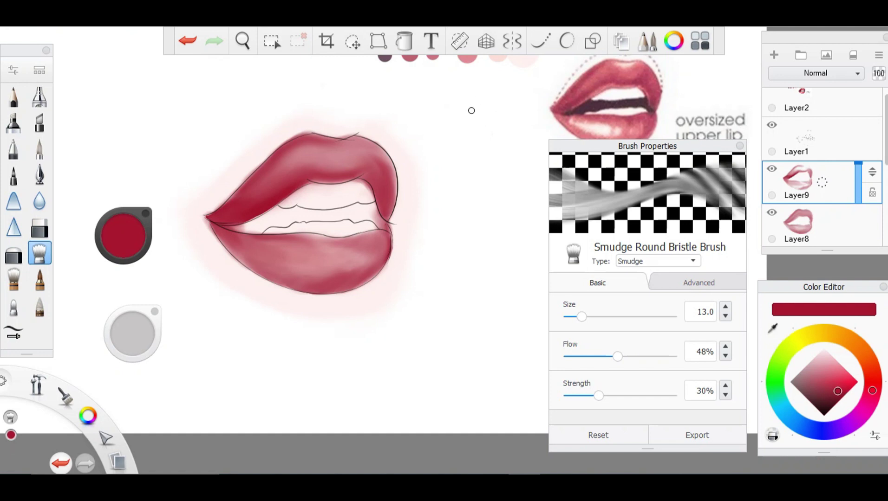
# - Choose a darker red, switch to the Sharp Glaze brush and add a new layer above Layer9
pyautogui.press('space')
pyautogui.moveTo(279, 92); pyautogui.dragTo(318, 172)
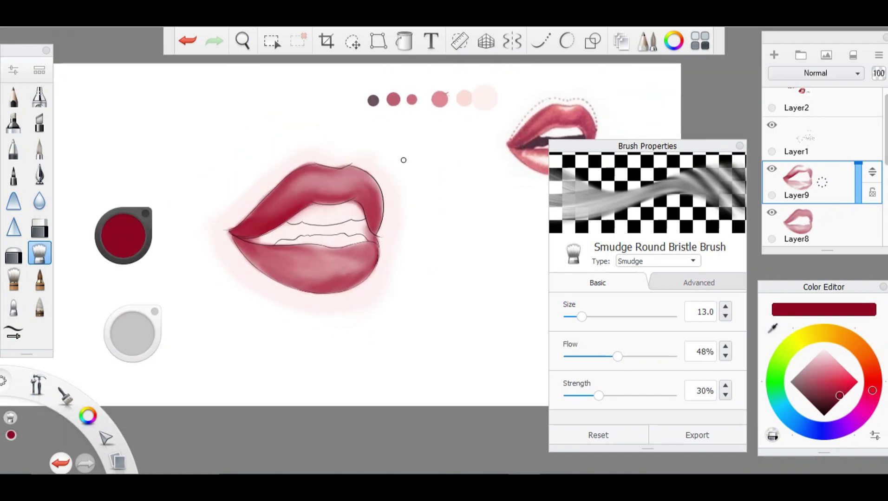
pyautogui.press('space')
pyautogui.moveTo(305, 204); pyautogui.dragTo(392, 182)
pyautogui.click(40, 278)
pyautogui.hotkey('ctrl', 'l')
# - Paint dark red strokes along the upper lip's contour and the lower lip's inner and outer edges at size 17.6
pyautogui.moveTo(333, 145); pyautogui.dragTo(356, 156)
pyautogui.moveTo(368, 147)
pyautogui.mouseDown()
pyautogui.moveTo(393, 155)
pyautogui.moveTo(415, 185)
pyautogui.mouseUp()
pyautogui.moveTo(412, 209)
pyautogui.mouseDown()
pyautogui.moveTo(409, 234)
pyautogui.moveTo(367, 266)
pyautogui.mouseUp()
pyautogui.moveTo(397, 255); pyautogui.dragTo(371, 315)
pyautogui.moveTo(227, 243); pyautogui.dragTo(304, 260)
pyautogui.moveTo(295, 256); pyautogui.dragTo(340, 266)
pyautogui.moveTo(224, 240)
pyautogui.mouseDown()
pyautogui.moveTo(325, 308)
pyautogui.moveTo(364, 319)
pyautogui.mouseUp()
# - Blend the dark red strokes into the whole upper lip with the Smudge Round Bristle Brush, keeping a lighter centre
pyautogui.click(243, 40)
pyautogui.moveTo(332, 170); pyautogui.dragTo(332, 181)
pyautogui.click(361, 139)
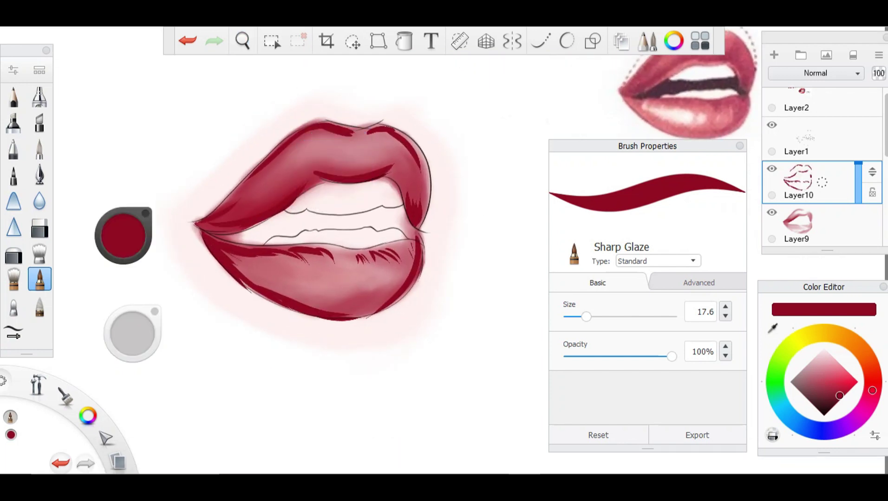
pyautogui.click(39, 253)
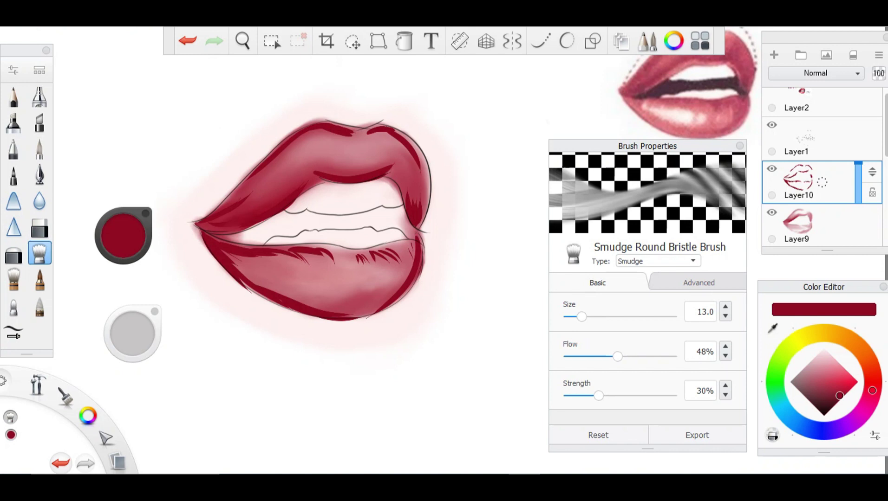
pyautogui.moveTo(308, 181)
pyautogui.mouseDown()
pyautogui.moveTo(374, 174)
pyautogui.moveTo(416, 218)
pyautogui.moveTo(353, 130)
pyautogui.moveTo(425, 179)
pyautogui.moveTo(416, 144)
pyautogui.mouseUp()
pyautogui.moveTo(197, 227); pyautogui.dragTo(269, 182)
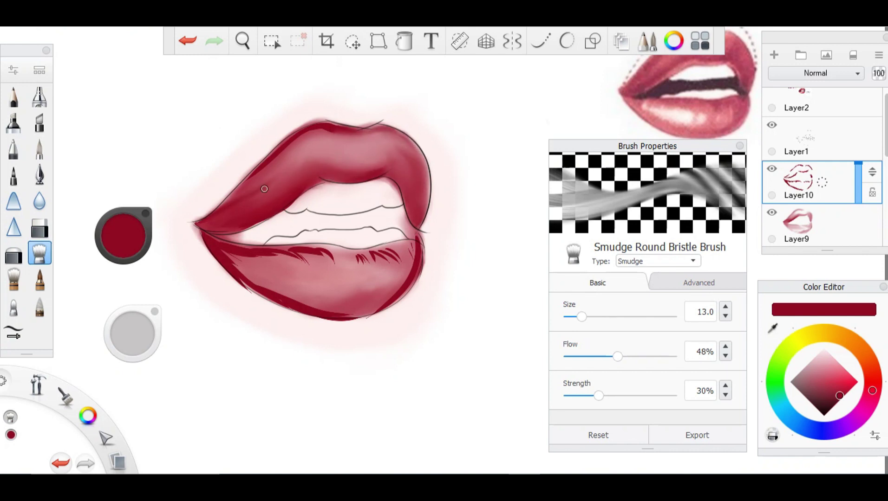
pyautogui.moveTo(304, 214); pyautogui.dragTo(253, 181)
pyautogui.moveTo(213, 209); pyautogui.dragTo(297, 137)
pyautogui.moveTo(279, 167)
pyautogui.mouseDown()
pyautogui.moveTo(321, 128)
pyautogui.moveTo(248, 179)
pyautogui.mouseUp()
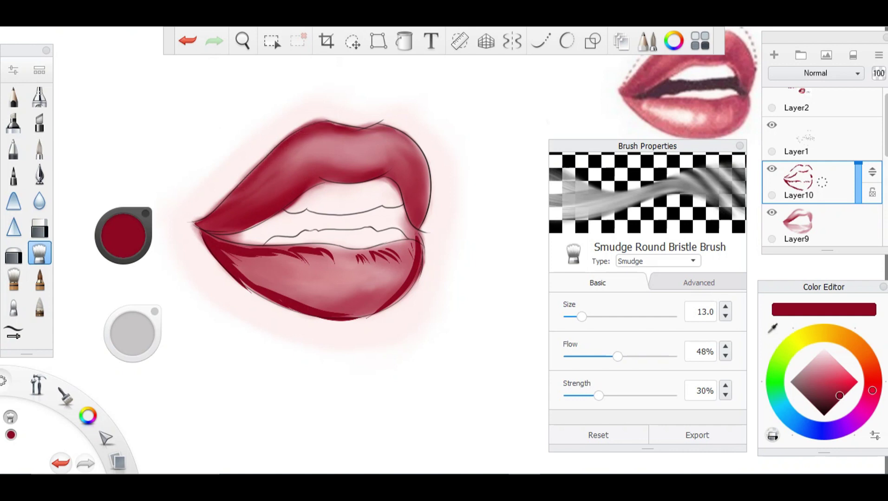
pyautogui.moveTo(325, 138)
pyautogui.mouseDown()
pyautogui.moveTo(348, 130)
pyautogui.moveTo(386, 148)
pyautogui.mouseUp()
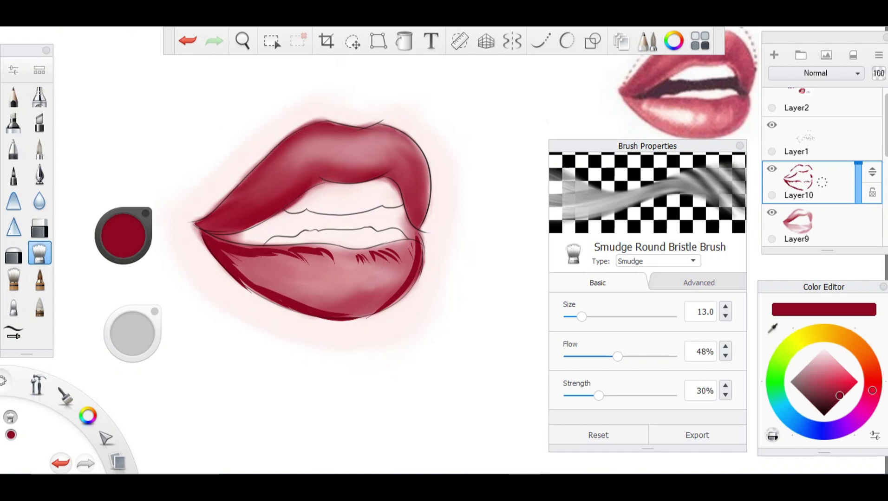
# - Blend the dark red strokes into the whole lower lip with the Smudge Round Bristle Brush, keeping its centre lighter
pyautogui.moveTo(206, 246)
pyautogui.mouseDown()
pyautogui.moveTo(260, 260)
pyautogui.moveTo(342, 255)
pyautogui.moveTo(269, 253)
pyautogui.moveTo(257, 290)
pyautogui.moveTo(371, 320)
pyautogui.mouseUp()
pyautogui.moveTo(265, 284); pyautogui.dragTo(309, 297)
pyautogui.moveTo(240, 278)
pyautogui.mouseDown()
pyautogui.moveTo(289, 266)
pyautogui.moveTo(378, 308)
pyautogui.moveTo(407, 278)
pyautogui.mouseUp()
pyautogui.moveTo(314, 262); pyautogui.dragTo(367, 255)
pyautogui.moveTo(295, 299)
pyautogui.mouseDown()
pyautogui.moveTo(345, 287)
pyautogui.moveTo(385, 256)
pyautogui.moveTo(418, 279)
pyautogui.mouseUp()
pyautogui.moveTo(408, 241); pyautogui.dragTo(376, 309)
# - Reset the Blending brush to its default settings and soften the dark red shading along both lips' contours on Layer10
pyautogui.click(39, 305)
pyautogui.click(598, 435)
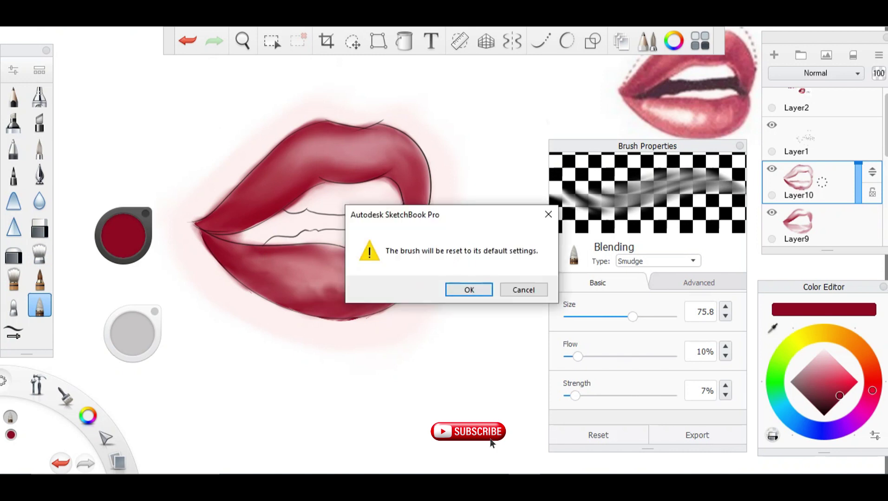
pyautogui.click(468, 290)
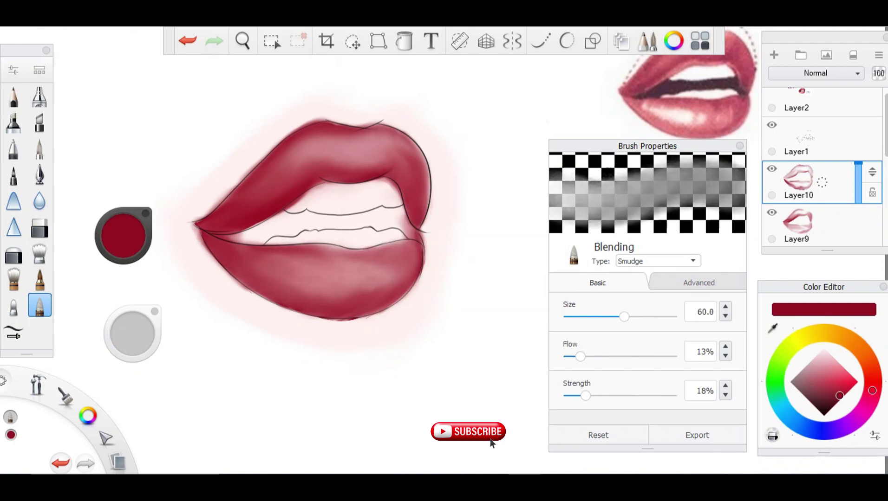
pyautogui.moveTo(346, 131)
pyautogui.mouseDown()
pyautogui.moveTo(395, 155)
pyautogui.moveTo(410, 140)
pyautogui.mouseUp()
pyautogui.moveTo(234, 235); pyautogui.dragTo(294, 204)
pyautogui.moveTo(200, 246); pyautogui.dragTo(263, 292)
pyautogui.moveTo(297, 297); pyautogui.dragTo(378, 325)
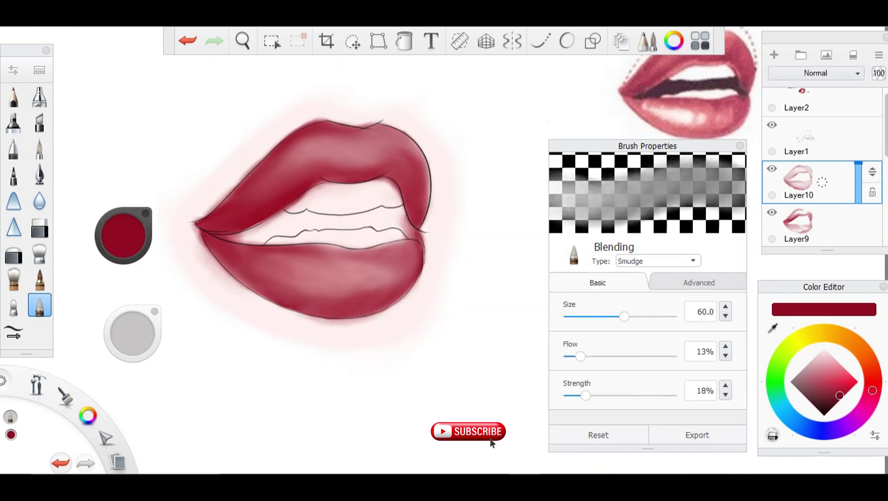
pyautogui.moveTo(200, 242); pyautogui.dragTo(251, 293)
pyautogui.moveTo(279, 140); pyautogui.dragTo(352, 116)
# - Select Layer8 and soften the upper edge of the top lip with the Blending brush
pyautogui.click(797, 228)
pyautogui.click(796, 195)
pyautogui.moveTo(297, 123); pyautogui.dragTo(403, 136)
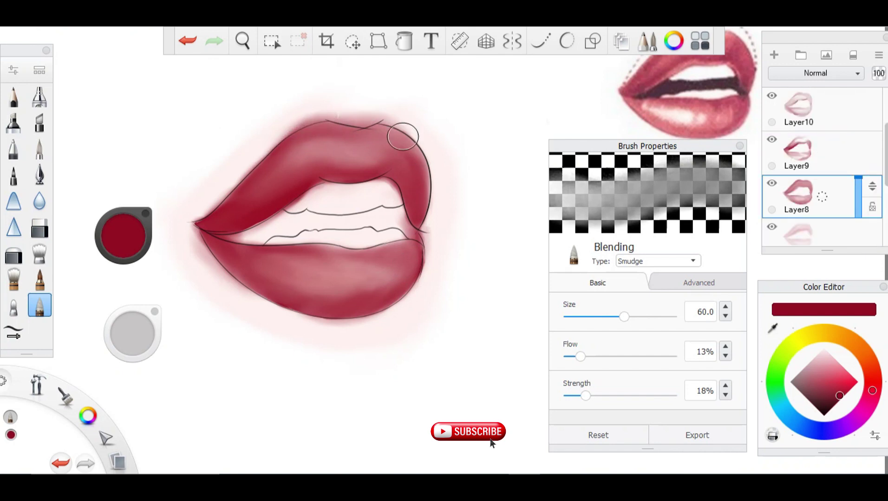
pyautogui.click(271, 41)
pyautogui.moveTo(193, 222)
pyautogui.mouseDown()
pyautogui.moveTo(303, 125)
pyautogui.moveTo(420, 140)
pyautogui.moveTo(429, 195)
pyautogui.moveTo(421, 239)
pyautogui.moveTo(462, 232)
pyautogui.moveTo(425, 262)
pyautogui.moveTo(190, 218)
pyautogui.moveTo(276, 339)
pyautogui.moveTo(167, 306)
pyautogui.moveTo(189, 214)
pyautogui.mouseUp()
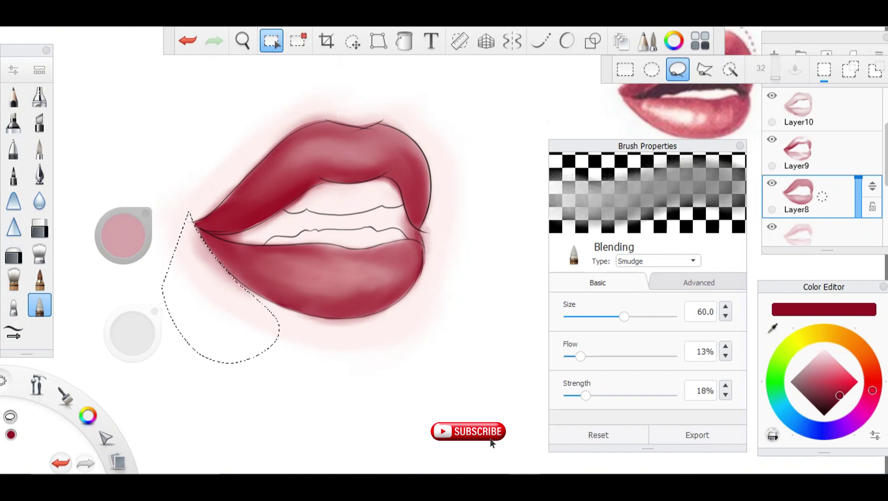
pyautogui.hotkey('ctrl', 'd')
pyautogui.press('space')
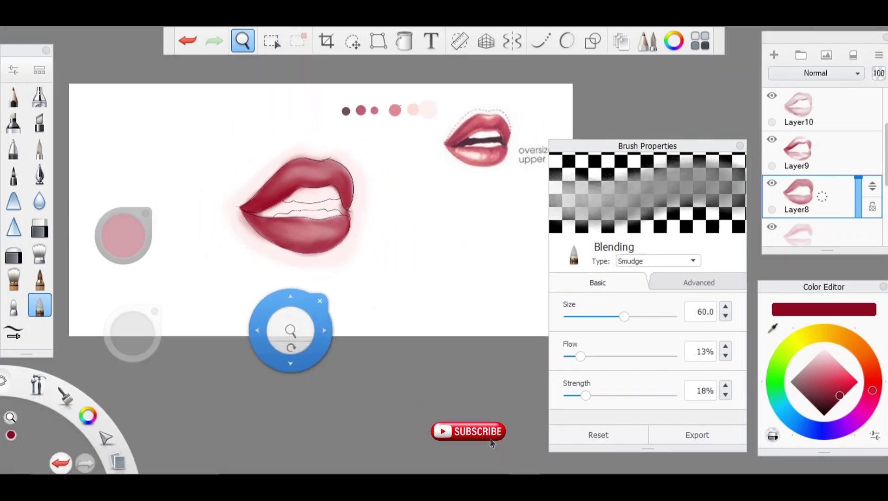
pyautogui.moveTo(289, 320); pyautogui.dragTo(301, 292)
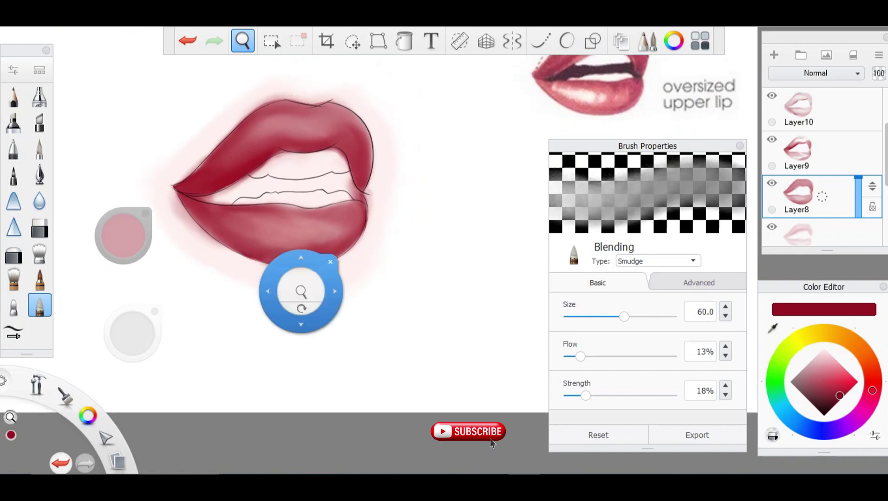
pyautogui.press('m')
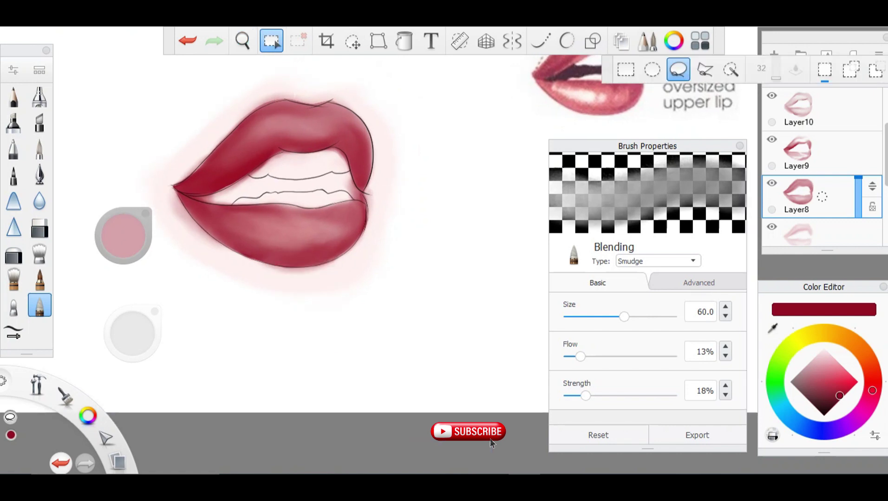
pyautogui.press('z')
pyautogui.moveTo(266, 126); pyautogui.dragTo(267, 111)
pyautogui.press('m')
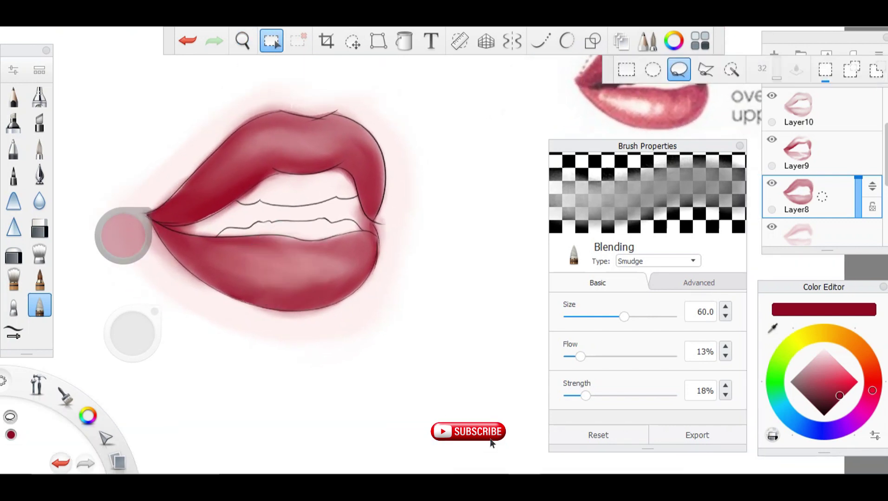
# - On Layer10, paint dark red Sharp Glaze strokes at size 33.7 along the lower lip's inner edge, lower contour and corners
pyautogui.click(39, 279)
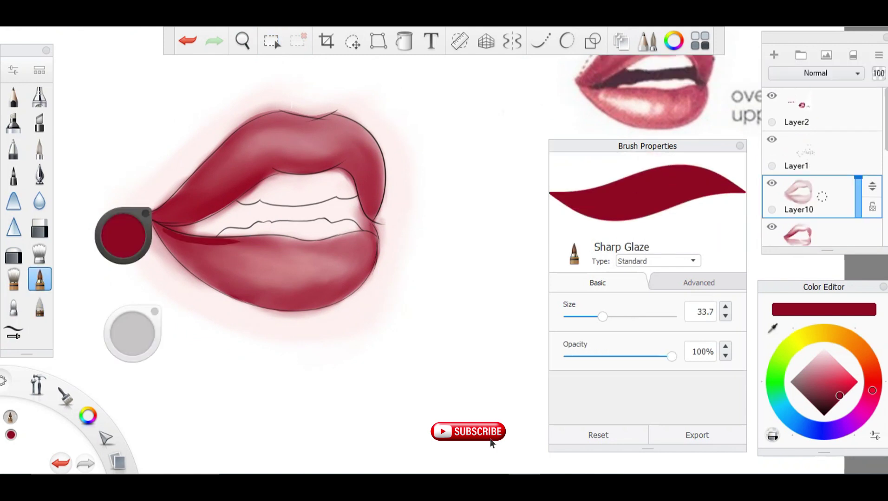
pyautogui.moveTo(123, 235); pyautogui.dragTo(105, 243)
pyautogui.moveTo(260, 240)
pyautogui.mouseDown()
pyautogui.moveTo(302, 252)
pyautogui.moveTo(375, 235)
pyautogui.mouseUp()
pyautogui.moveTo(257, 306); pyautogui.dragTo(350, 281)
pyautogui.moveTo(157, 225); pyautogui.dragTo(232, 278)
# - Blend the new dark red strokes into the lower lip with the Blending brush and the Smudge Round Bristle Brush
pyautogui.click(40, 305)
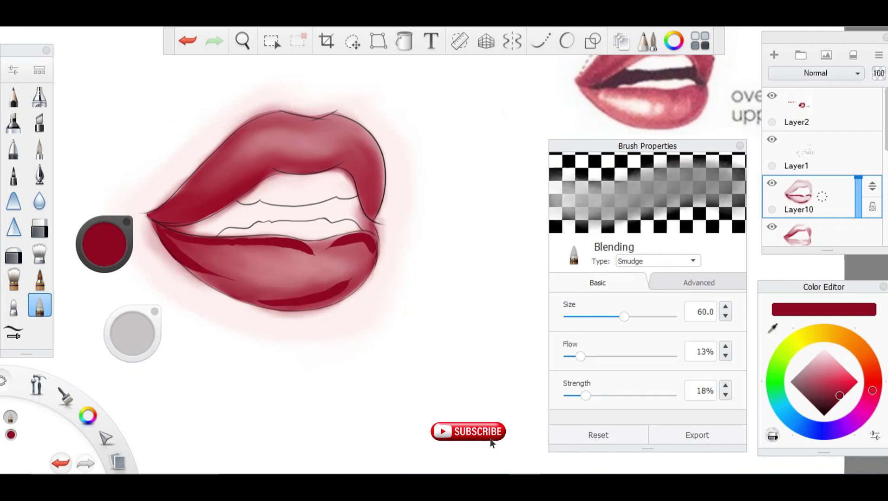
pyautogui.moveTo(162, 239)
pyautogui.mouseDown()
pyautogui.moveTo(306, 251)
pyautogui.moveTo(321, 295)
pyautogui.mouseUp()
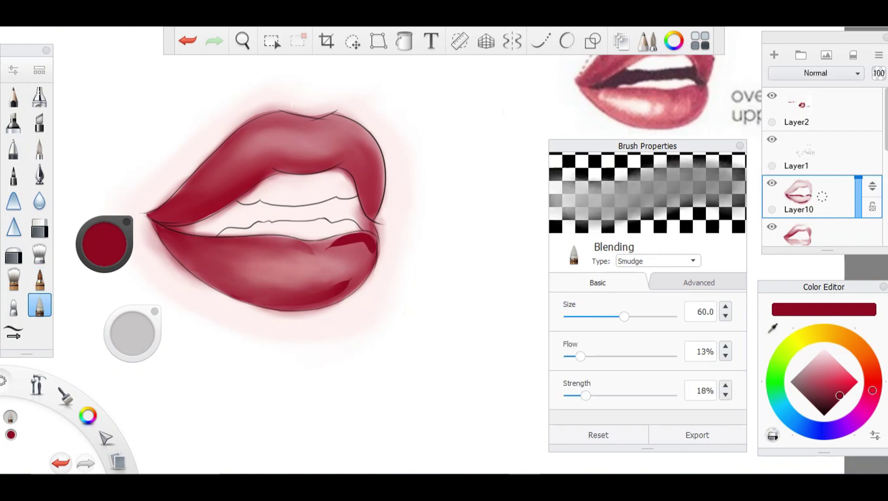
pyautogui.click(40, 253)
pyautogui.moveTo(311, 247)
pyautogui.mouseDown()
pyautogui.moveTo(369, 246)
pyautogui.moveTo(355, 291)
pyautogui.mouseUp()
# - Reset the Blending brush, set size 23.4, flow 11% and strength 16%, and smooth the lower lip's shading
pyautogui.click(39, 305)
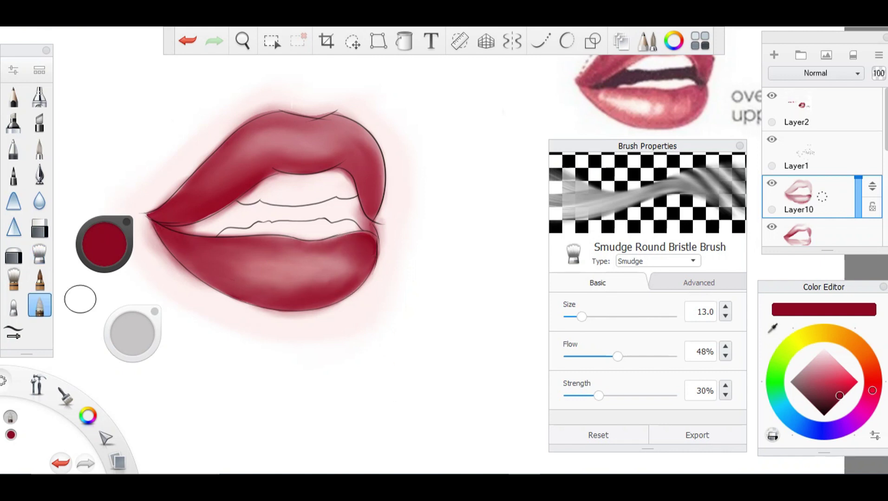
pyautogui.click(598, 435)
pyautogui.click(467, 289)
pyautogui.moveTo(623, 317); pyautogui.dragTo(591, 317)
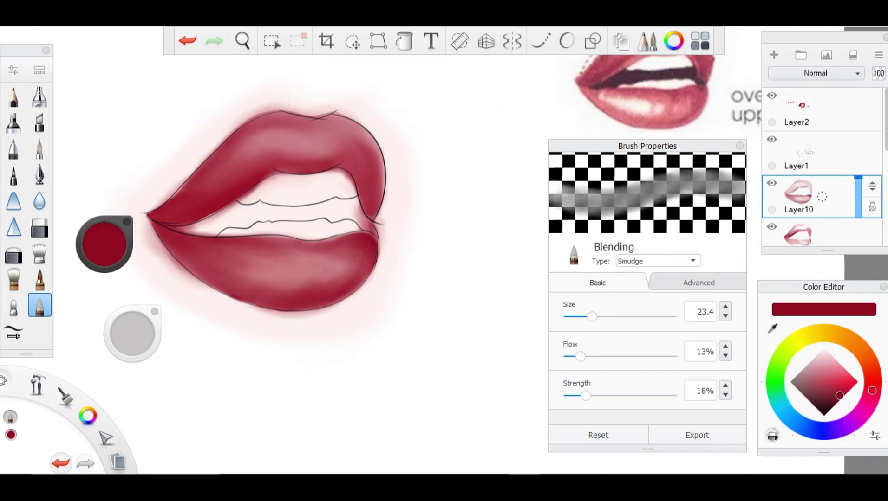
pyautogui.moveTo(585, 396); pyautogui.dragTo(626, 395)
pyautogui.moveTo(580, 357); pyautogui.dragTo(623, 357)
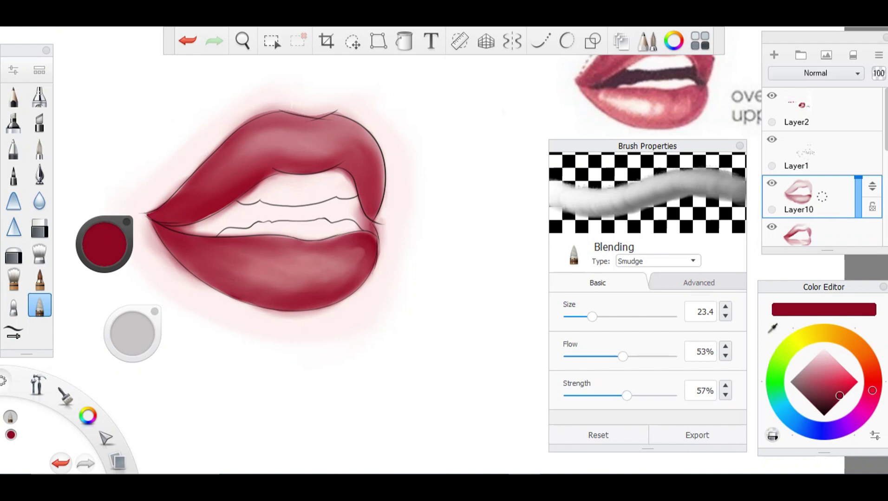
pyautogui.moveTo(626, 395); pyautogui.dragTo(584, 395)
pyautogui.moveTo(623, 357); pyautogui.dragTo(579, 357)
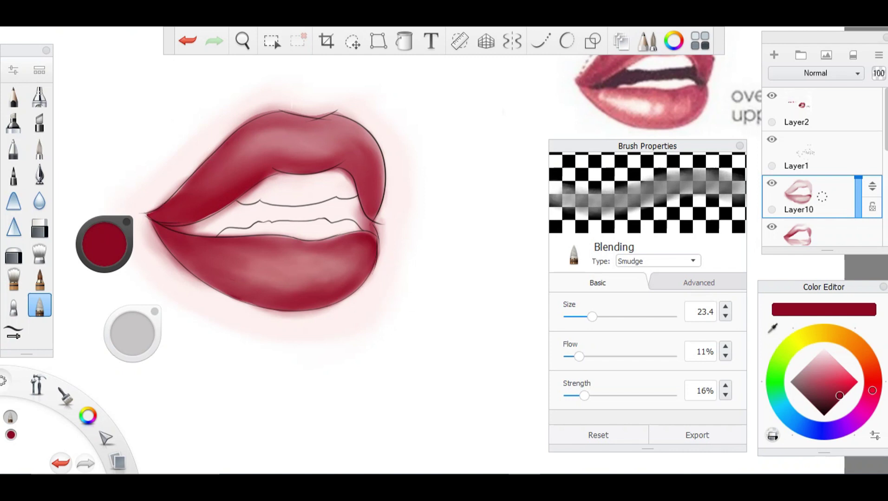
# - Sample the dark purple palette swatch, add a new layer above Layer10 and lasso the gap between the upper and lower teeth
pyautogui.click(242, 41)
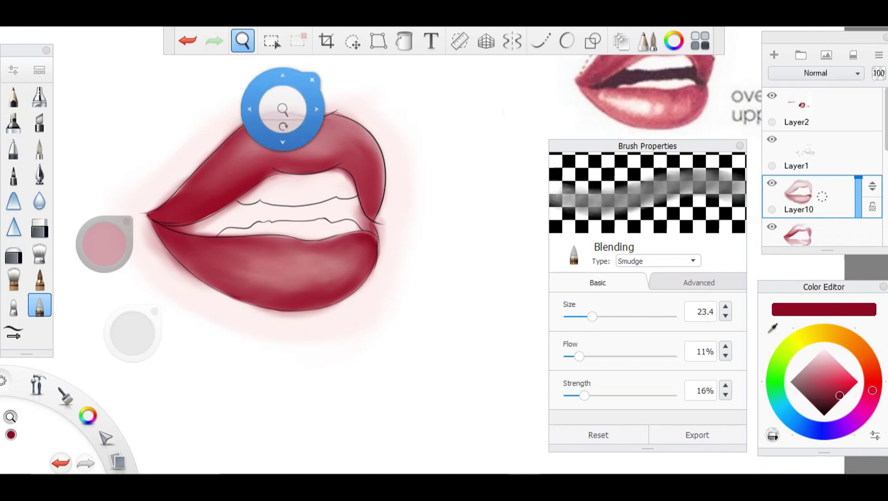
pyautogui.moveTo(284, 109); pyautogui.dragTo(265, 132)
pyautogui.scroll(5, 297, 218)
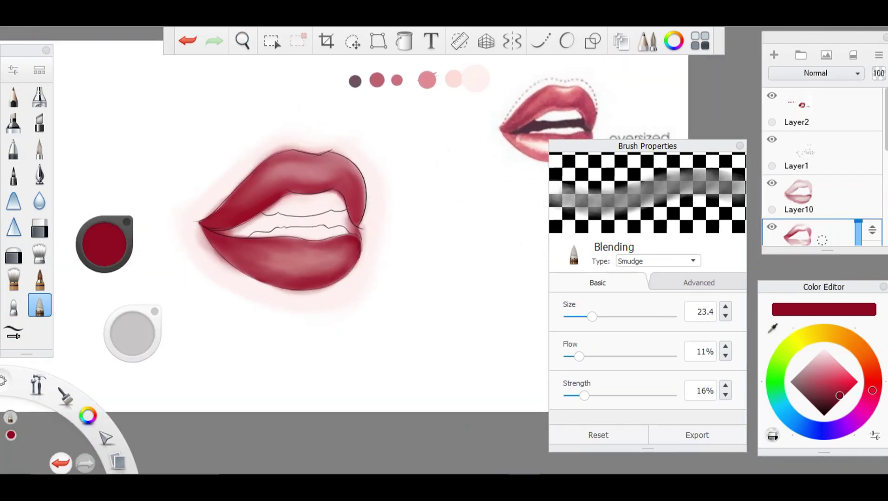
pyautogui.keyDown('alt'); pyautogui.click(355, 82); pyautogui.keyUp('alt')
pyautogui.press('space')
pyautogui.moveTo(271, 119); pyautogui.dragTo(288, 107)
pyautogui.click(271, 40)
pyautogui.hotkey('ctrl', 'shift', 'n')
pyautogui.moveTo(178, 240)
pyautogui.mouseDown()
pyautogui.moveTo(258, 218)
pyautogui.moveTo(376, 213)
pyautogui.moveTo(390, 246)
pyautogui.moveTo(270, 237)
pyautogui.mouseUp()
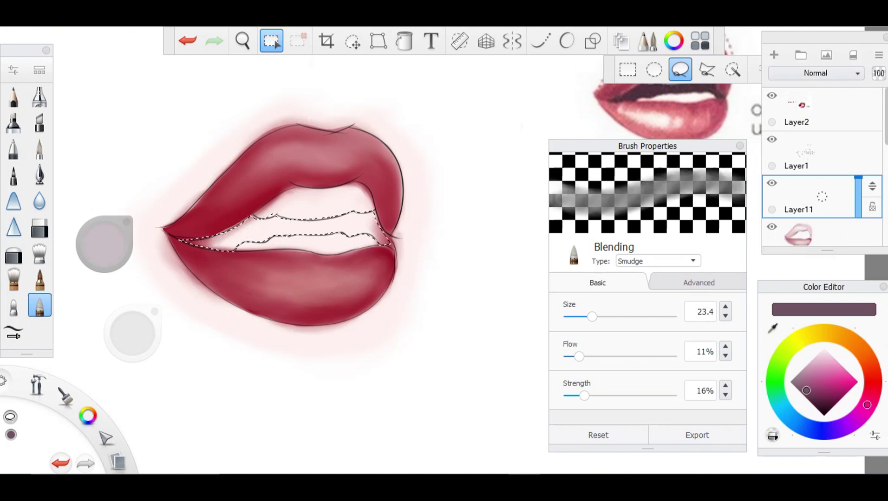
# - Fill the selected gap between the teeth with solid black and clear the selection
pyautogui.press('f')
pyautogui.click(288, 230)
pyautogui.moveTo(806, 390); pyautogui.dragTo(824, 415)
pyautogui.click(288, 230)
pyautogui.click(288, 230)
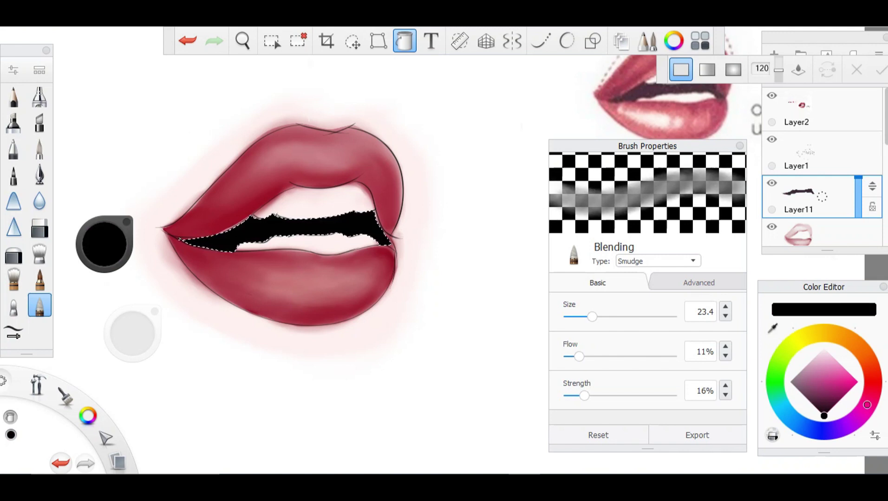
pyautogui.hotkey('ctrl', 'd')
# - Soften the edges of the black mouth opening with the Blending brush, fading it into the narrow mouth corner
pyautogui.scroll(-5, 297, 232)
pyautogui.moveTo(317, 253); pyautogui.dragTo(327, 222)
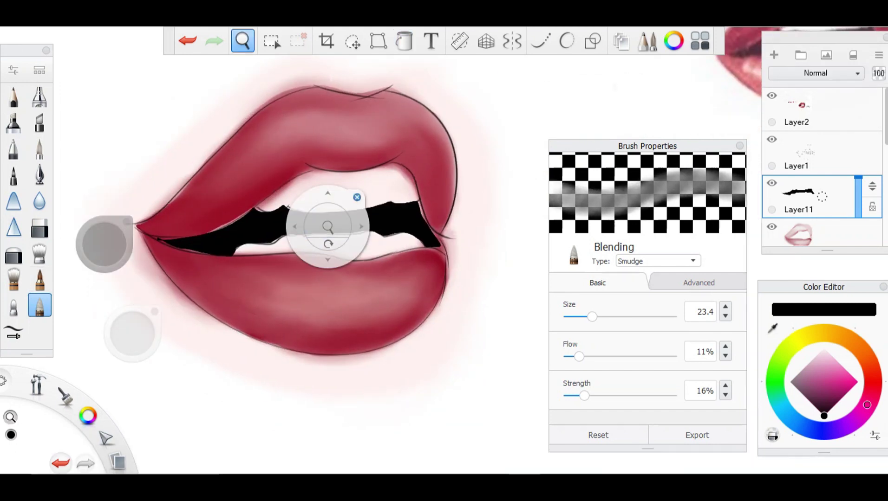
pyautogui.moveTo(263, 241)
pyautogui.mouseDown()
pyautogui.moveTo(334, 234)
pyautogui.moveTo(420, 209)
pyautogui.moveTo(287, 207)
pyautogui.mouseUp()
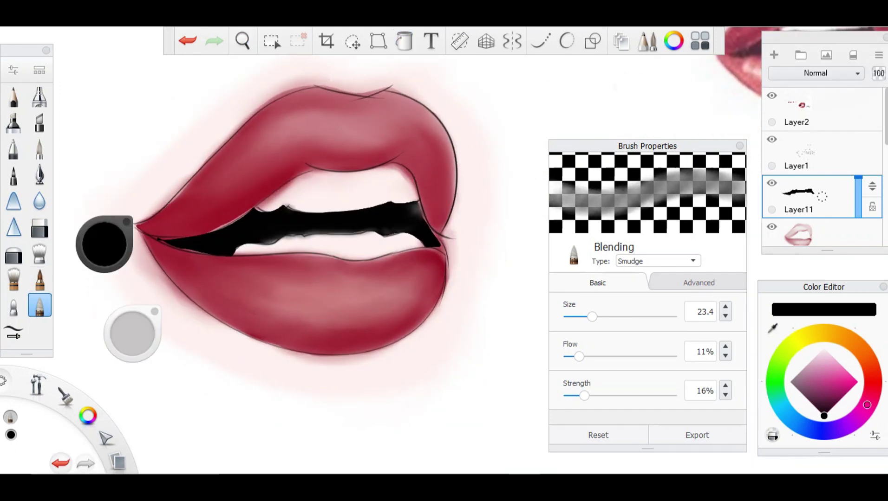
pyautogui.moveTo(212, 250)
pyautogui.mouseDown()
pyautogui.moveTo(165, 239)
pyautogui.moveTo(209, 254)
pyautogui.mouseUp()
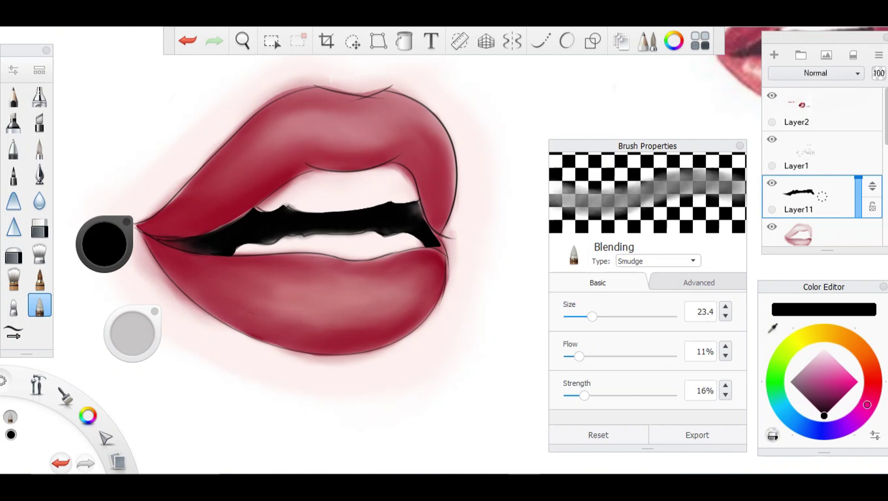
# - On a new layer above Layer11, paint pale pink Sharp Glaze highlights on the cupid's bow and upper lip's inner edge, using sizes 6.6 and 14.3
pyautogui.scroll(-5, 297, 232)
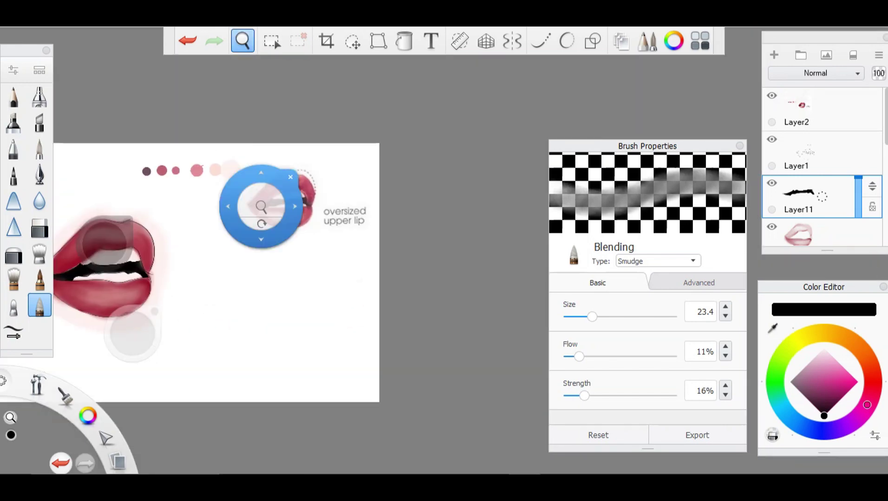
pyautogui.moveTo(261, 207); pyautogui.dragTo(394, 215)
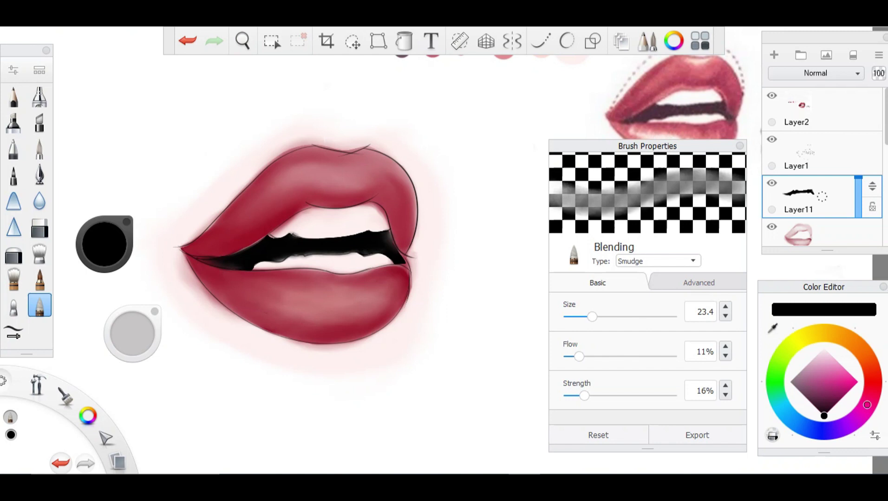
pyautogui.click(773, 55)
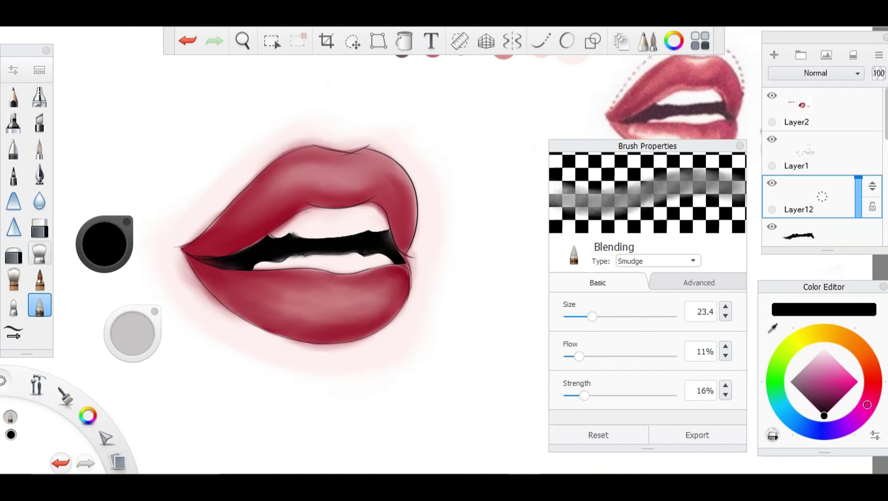
pyautogui.click(40, 279)
pyautogui.click(824, 355)
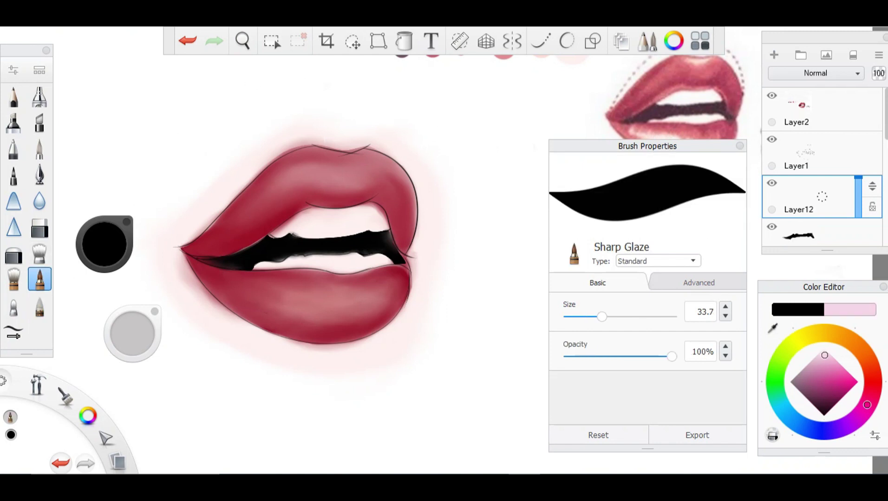
pyautogui.moveTo(825, 355); pyautogui.dragTo(825, 353)
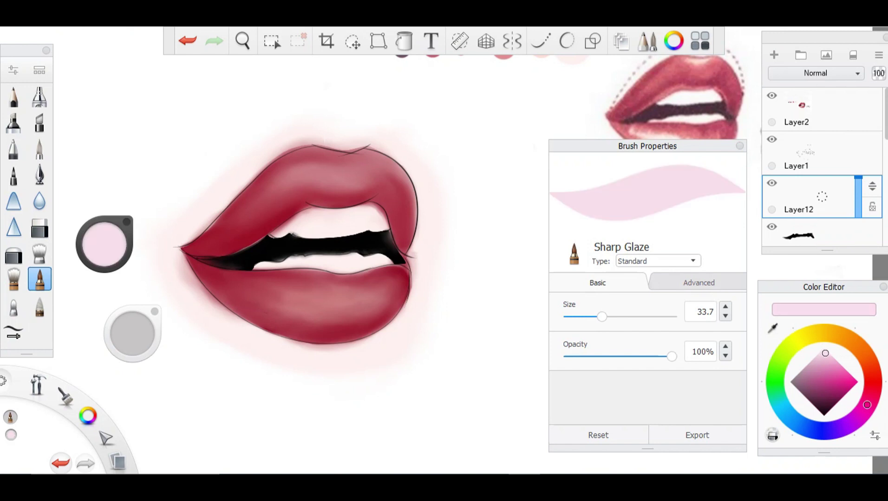
pyautogui.moveTo(602, 316); pyautogui.dragTo(575, 317)
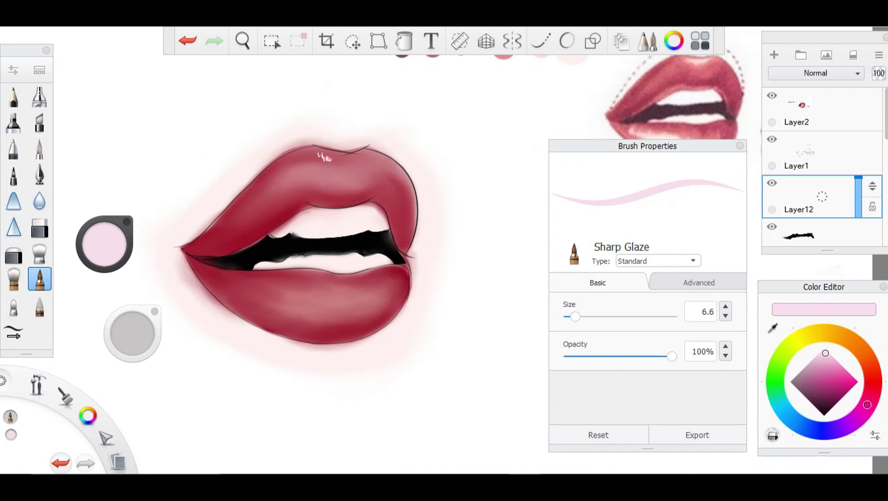
pyautogui.moveTo(575, 316)
pyautogui.mouseDown()
pyautogui.moveTo(591, 316)
pyautogui.moveTo(583, 316)
pyautogui.mouseUp()
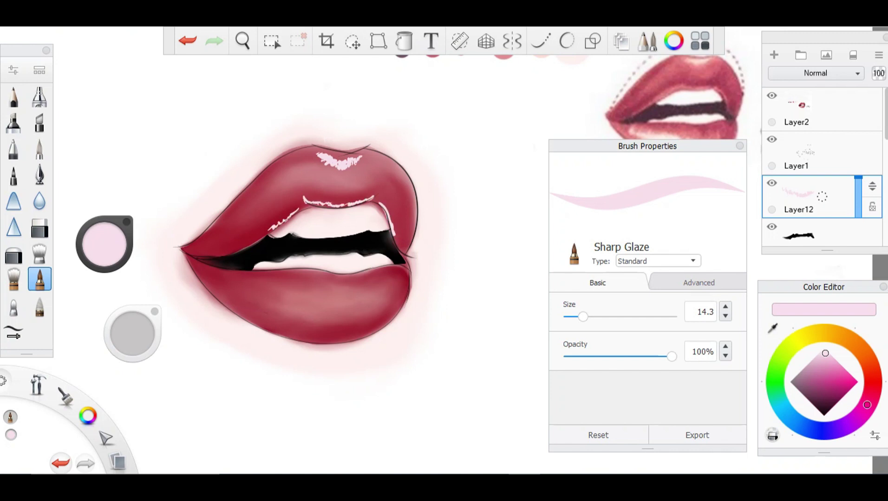
# - Blend the pale pink highlights along the upper lip's inner edge with the Smudge Round Bristle Brush
pyautogui.click(39, 253)
pyautogui.moveTo(334, 204)
pyautogui.mouseDown()
pyautogui.moveTo(320, 204)
pyautogui.moveTo(374, 199)
pyautogui.moveTo(394, 239)
pyautogui.mouseUp()
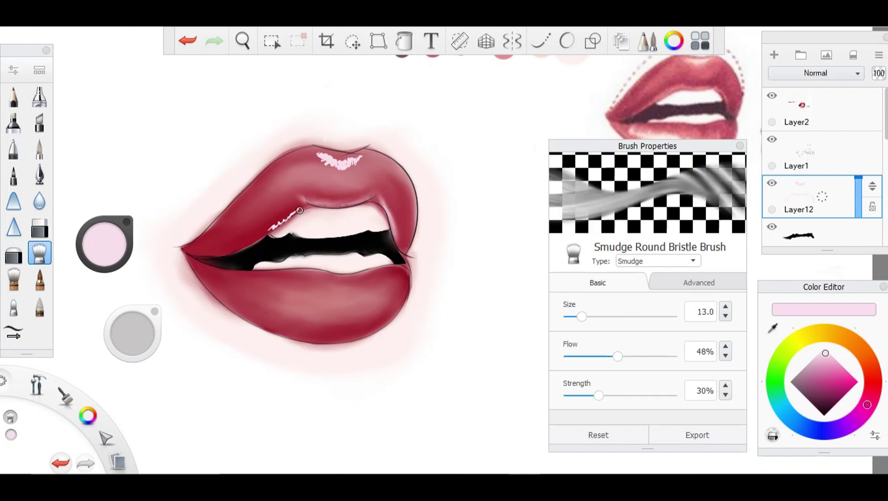
pyautogui.moveTo(299, 210); pyautogui.dragTo(271, 228)
pyautogui.moveTo(617, 357); pyautogui.dragTo(581, 356)
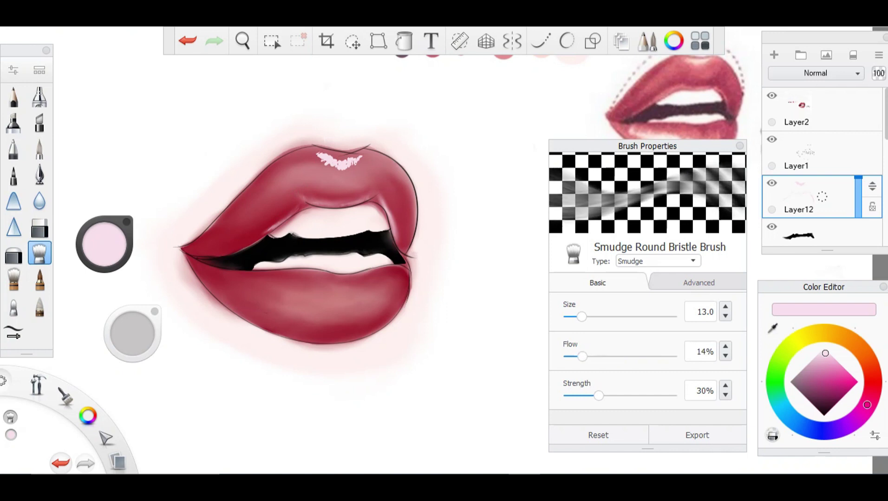
pyautogui.moveTo(598, 396); pyautogui.dragTo(577, 395)
pyautogui.click(598, 435)
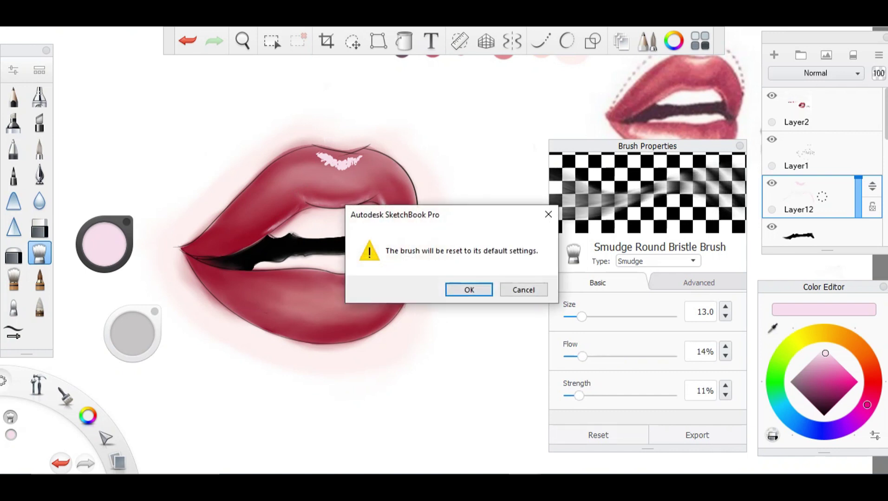
pyautogui.click(469, 289)
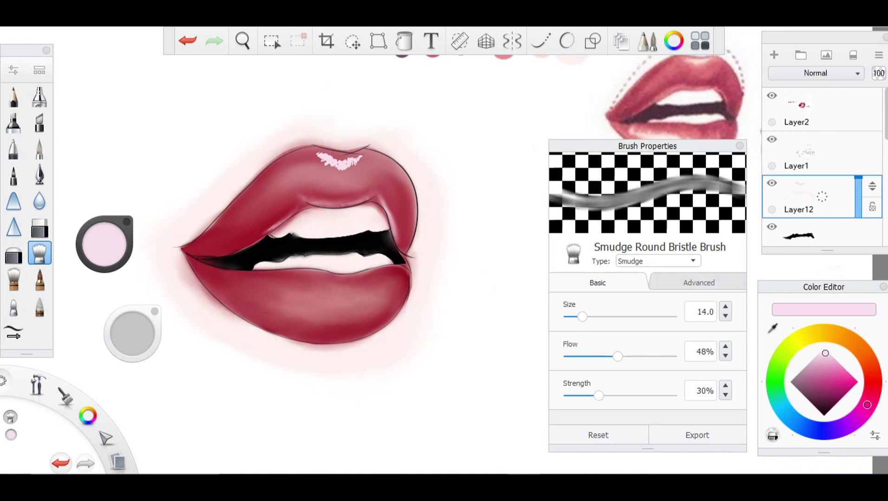
# - Set the smudge brush to flow 32%, strength 19% and size 29.8, and soften the pale pink highlight on the cupid's bow
pyautogui.moveTo(617, 356)
pyautogui.mouseDown()
pyautogui.moveTo(571, 356)
pyautogui.moveTo(591, 356)
pyautogui.mouseUp()
pyautogui.moveTo(581, 317)
pyautogui.mouseDown()
pyautogui.moveTo(598, 316)
pyautogui.moveTo(579, 317)
pyautogui.mouseUp()
pyautogui.moveTo(595, 395)
pyautogui.mouseDown()
pyautogui.moveTo(587, 395)
pyautogui.moveTo(676, 395)
pyautogui.moveTo(586, 396)
pyautogui.mouseUp()
pyautogui.moveTo(591, 356)
pyautogui.mouseDown()
pyautogui.moveTo(575, 356)
pyautogui.moveTo(600, 356)
pyautogui.mouseUp()
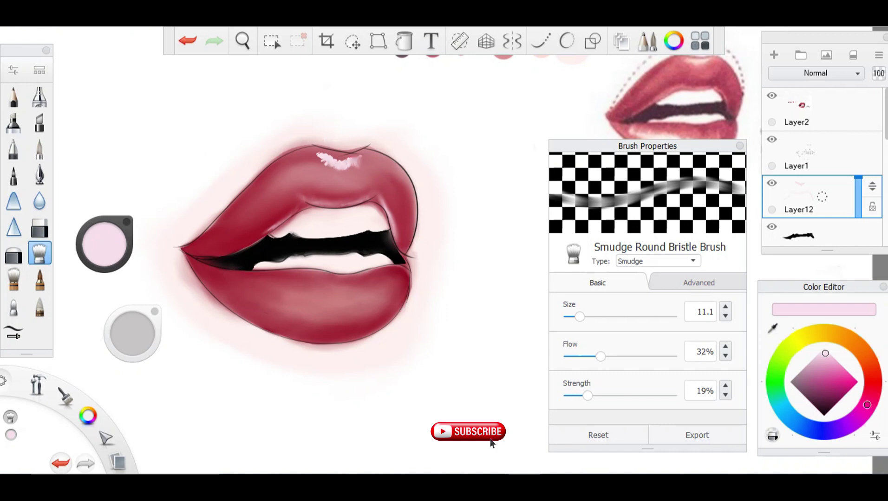
pyautogui.moveTo(580, 317); pyautogui.dragTo(599, 317)
pyautogui.moveTo(325, 158)
pyautogui.mouseDown()
pyautogui.moveTo(363, 160)
pyautogui.moveTo(344, 173)
pyautogui.mouseUp()
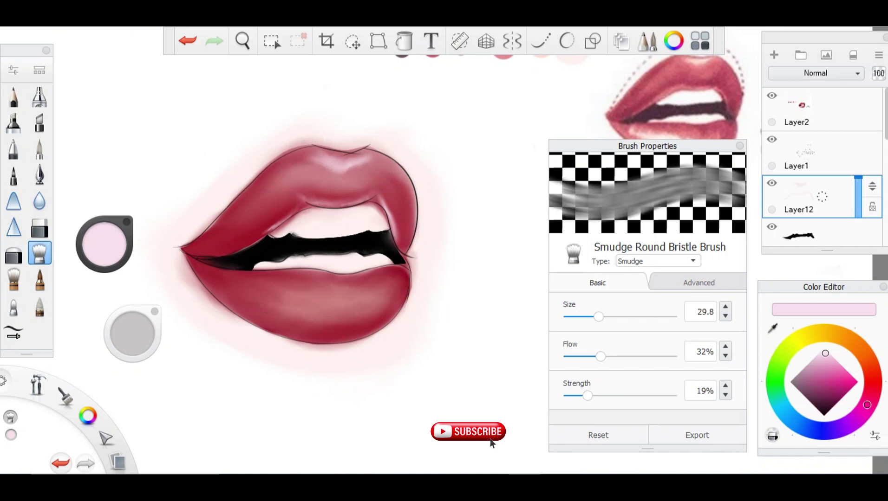
# - Set the smudge brush's heavy-pressure size to 16.3, light-pressure size to 24.0 and light-pressure flow to 4%
pyautogui.click(698, 283)
pyautogui.scroll(-3, 640, 357)
pyautogui.click(575, 346)
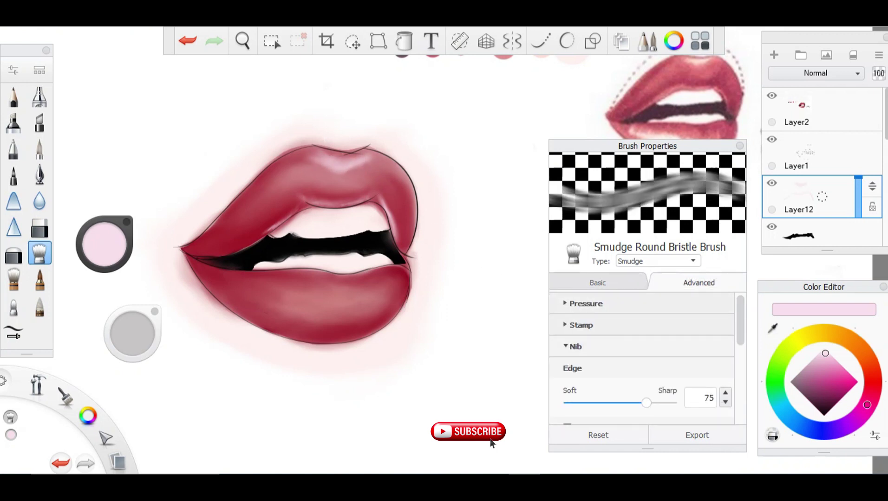
pyautogui.click(585, 304)
pyautogui.moveTo(606, 339); pyautogui.dragTo(585, 339)
pyautogui.moveTo(588, 378)
pyautogui.mouseDown()
pyautogui.moveTo(575, 378)
pyautogui.moveTo(592, 378)
pyautogui.mouseUp()
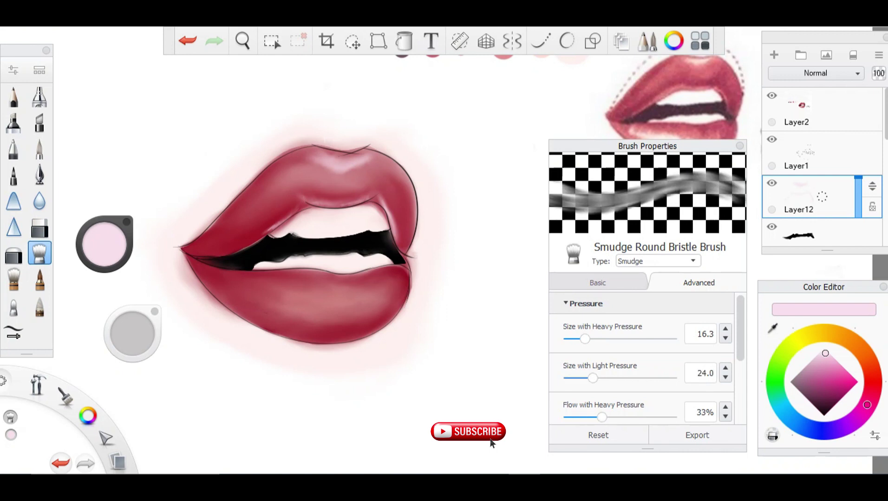
pyautogui.scroll(-2, 645, 357)
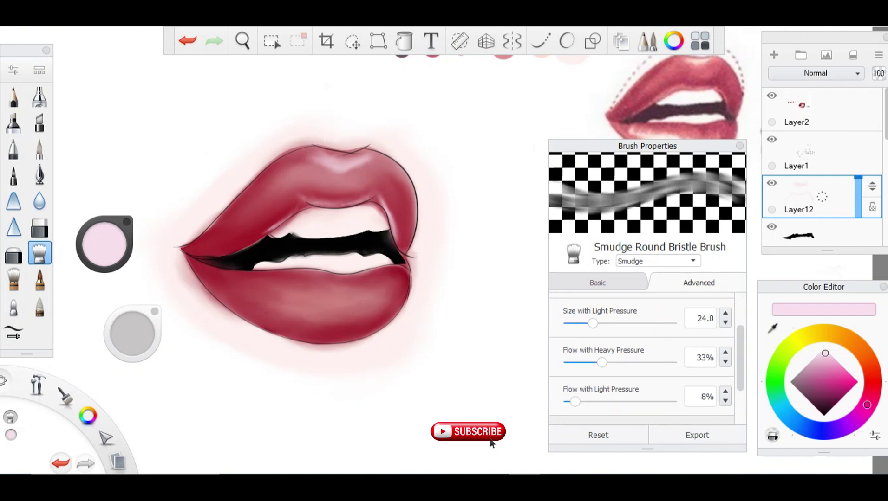
pyautogui.moveTo(574, 401)
pyautogui.mouseDown()
pyautogui.moveTo(626, 401)
pyautogui.moveTo(571, 401)
pyautogui.mouseUp()
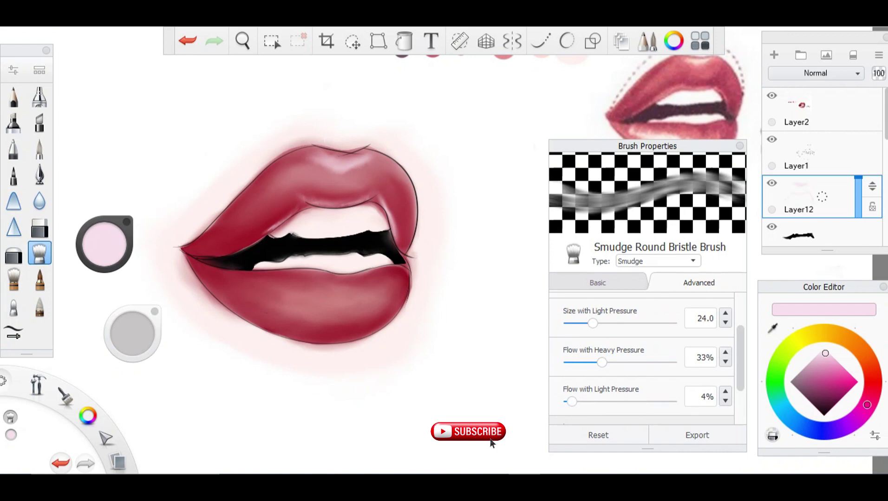
# - Set the smudge brush's heavy-pressure size to 22.1 and its light-pressure size to 20.8
pyautogui.scroll(-2, 645, 358)
pyautogui.scroll(3, 645, 358)
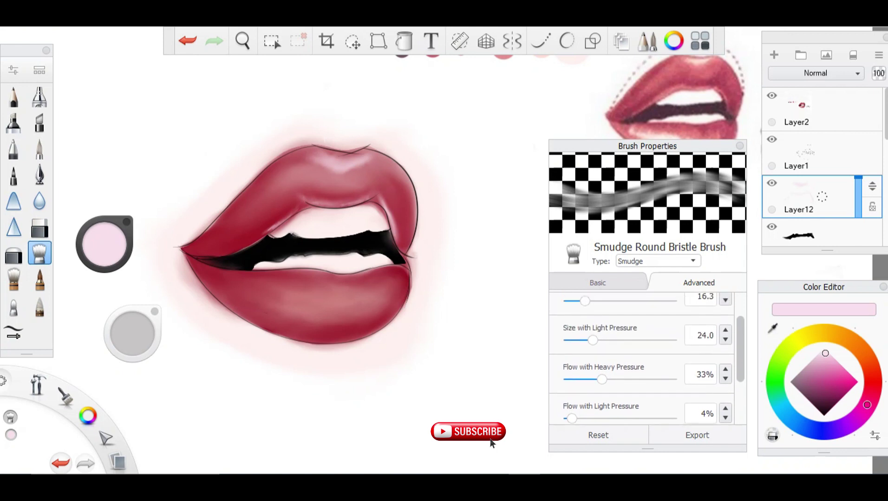
pyautogui.scroll(2, 646, 357)
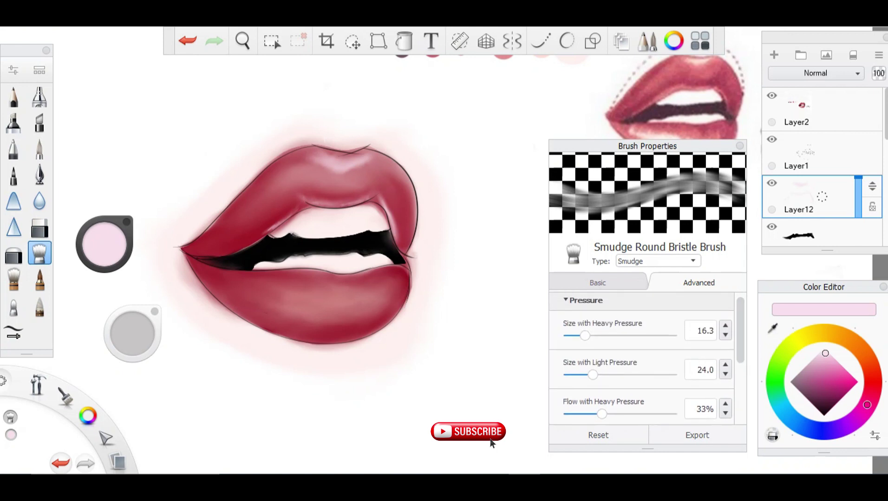
pyautogui.moveTo(585, 335)
pyautogui.mouseDown()
pyautogui.moveTo(605, 335)
pyautogui.moveTo(577, 335)
pyautogui.moveTo(591, 336)
pyautogui.mouseUp()
pyautogui.moveTo(592, 375)
pyautogui.mouseDown()
pyautogui.moveTo(674, 375)
pyautogui.moveTo(578, 375)
pyautogui.moveTo(589, 375)
pyautogui.mouseUp()
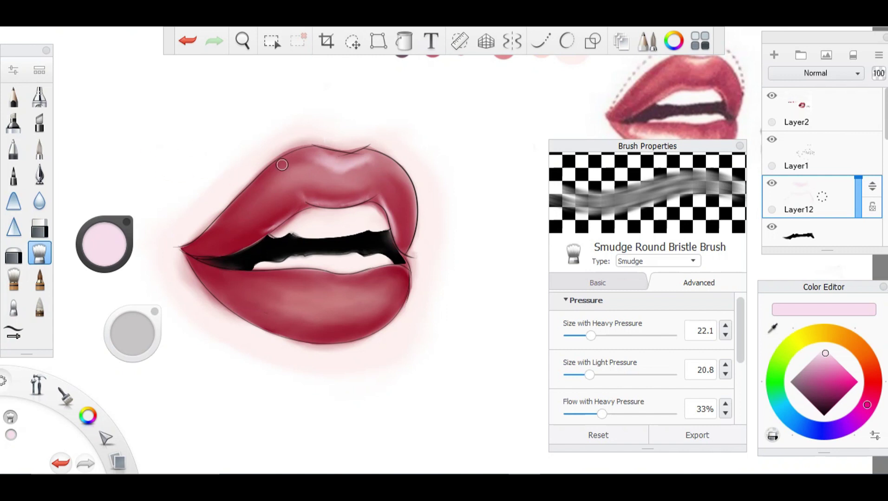
# - Paint short white Sharp Glaze highlight strokes across the lower lip, keeping the reference lips uncovered
pyautogui.click(40, 279)
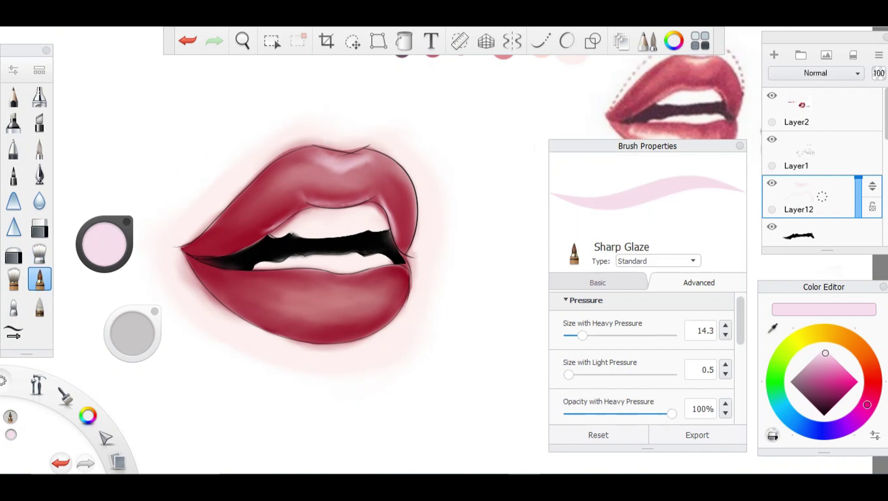
pyautogui.moveTo(825, 353)
pyautogui.mouseDown()
pyautogui.moveTo(821, 380)
pyautogui.moveTo(824, 348)
pyautogui.mouseUp()
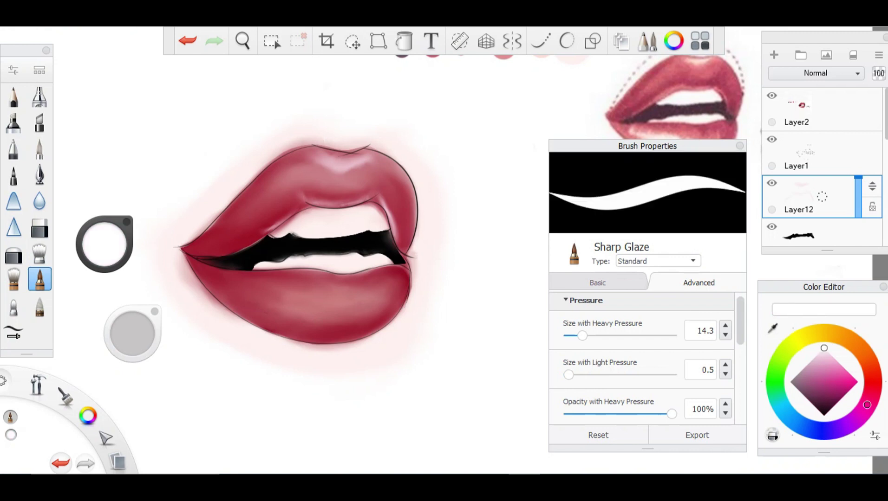
pyautogui.moveTo(647, 146); pyautogui.dragTo(651, 186)
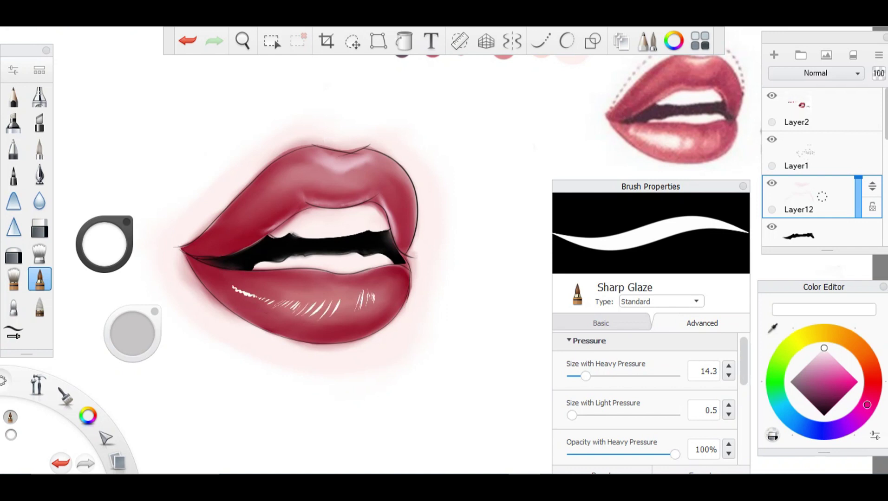
pyautogui.moveTo(342, 301); pyautogui.dragTo(337, 316)
pyautogui.moveTo(331, 302); pyautogui.dragTo(324, 314)
pyautogui.moveTo(317, 301); pyautogui.dragTo(310, 313)
pyautogui.moveTo(307, 301); pyautogui.dragTo(298, 311)
# - Add white highlight strokes along the upper lip's inner edge near the mouth corner and on its outer slope
pyautogui.moveTo(256, 236); pyautogui.dragTo(225, 251)
pyautogui.moveTo(226, 246); pyautogui.dragTo(210, 250)
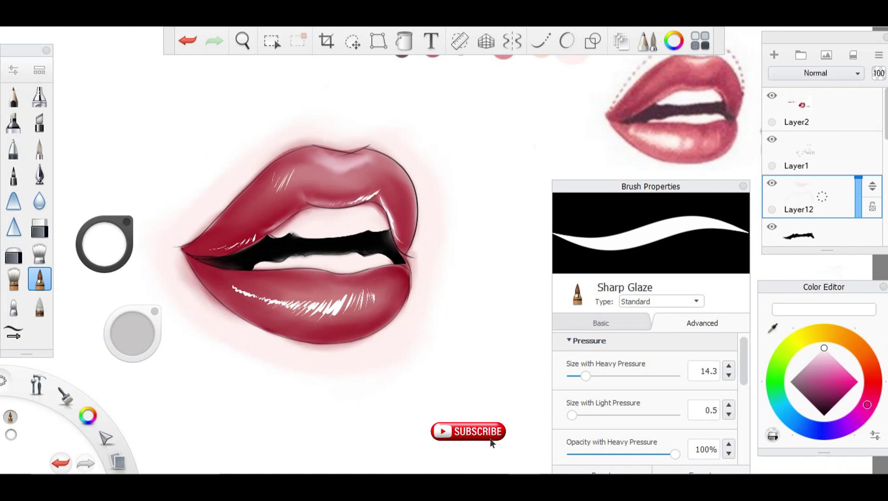
pyautogui.moveTo(276, 179); pyautogui.dragTo(250, 207)
pyautogui.moveTo(255, 197); pyautogui.dragTo(216, 234)
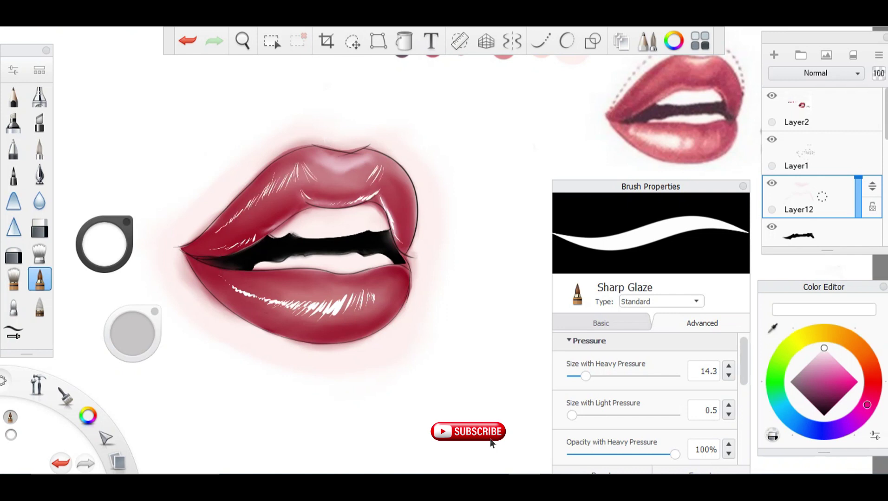
# - Soften the white highlights on both lips with the Smudge Round Bristle Brush and the Blending brush
pyautogui.click(39, 253)
pyautogui.moveTo(235, 297); pyautogui.dragTo(334, 307)
pyautogui.moveTo(253, 200); pyautogui.dragTo(297, 170)
pyautogui.moveTo(260, 227); pyautogui.dragTo(239, 244)
pyautogui.moveTo(372, 170); pyautogui.dragTo(418, 250)
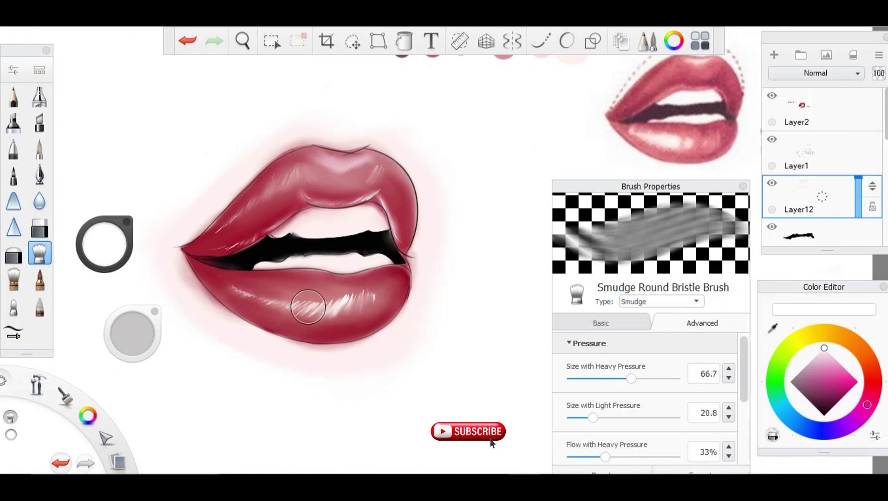
pyautogui.moveTo(297, 302)
pyautogui.mouseDown()
pyautogui.moveTo(332, 316)
pyautogui.moveTo(362, 283)
pyautogui.mouseUp()
pyautogui.click(40, 305)
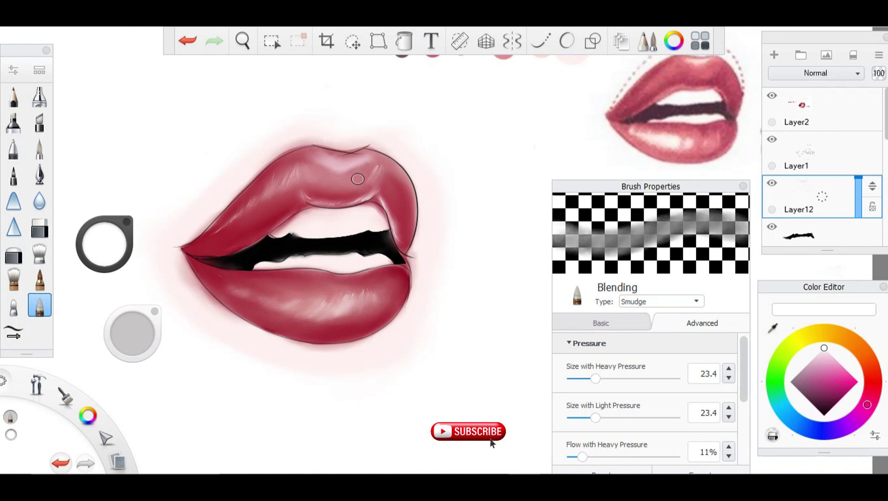
# - Add white Sharp Glaze accents on the cupid's bow, lower lip and upper lip's inner edge, and soften them with the smudge and Blending brushes
pyautogui.click(40, 279)
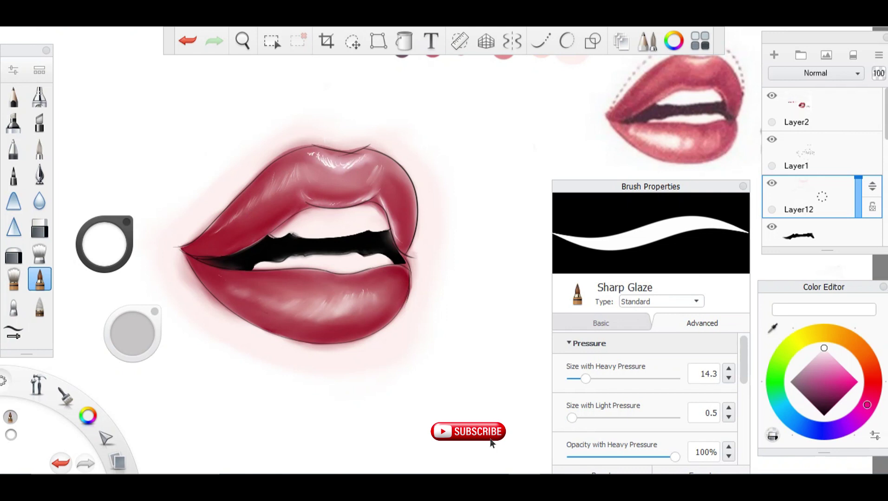
pyautogui.moveTo(320, 167); pyautogui.dragTo(336, 156)
pyautogui.moveTo(314, 300); pyautogui.dragTo(340, 309)
pyautogui.moveTo(243, 245); pyautogui.dragTo(277, 224)
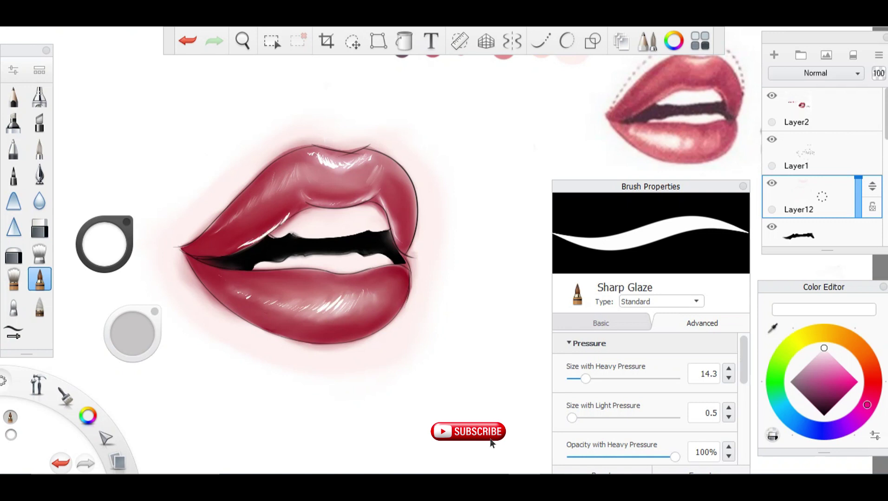
pyautogui.moveTo(347, 205); pyautogui.dragTo(364, 201)
pyautogui.moveTo(394, 242); pyautogui.dragTo(377, 201)
pyautogui.click(39, 253)
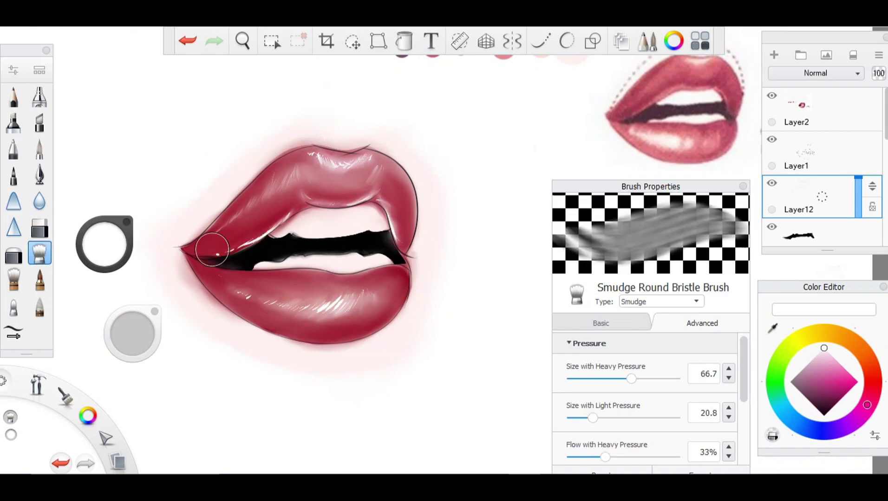
pyautogui.click(40, 305)
pyautogui.scroll(-2, 822, 167)
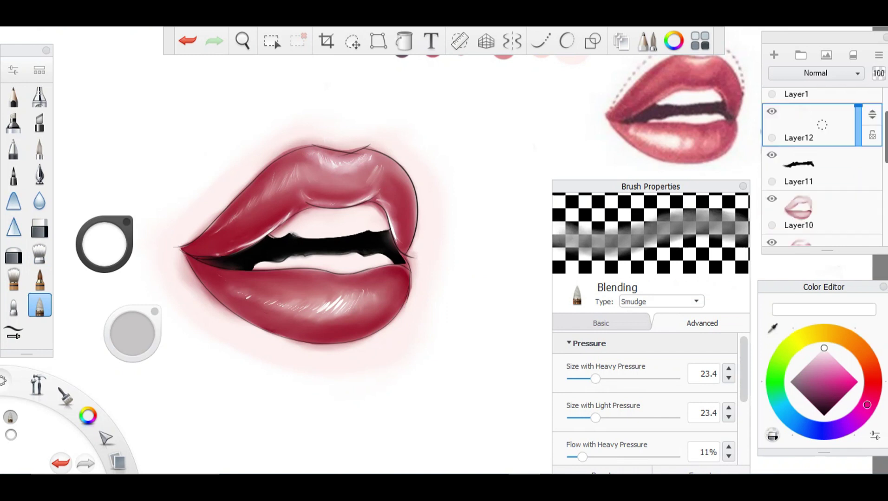
pyautogui.scroll(-3, 822, 186)
pyautogui.scroll(3, 821, 186)
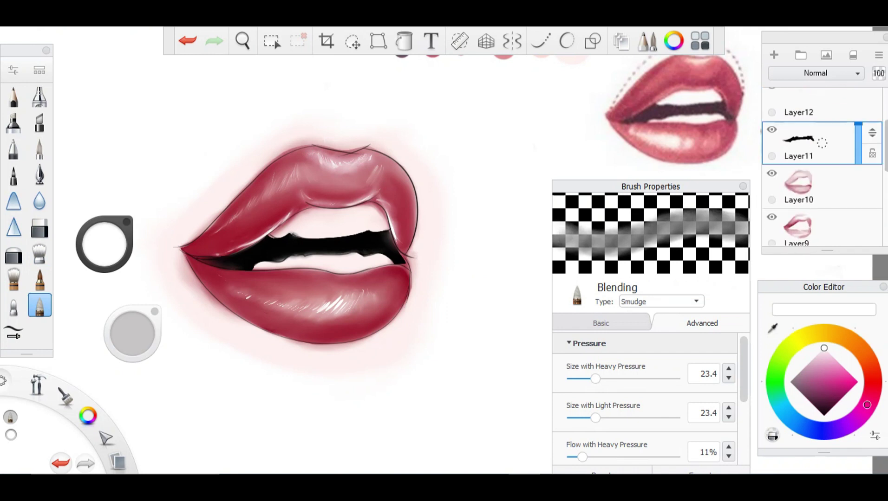
pyautogui.click(799, 195)
pyautogui.click(827, 184)
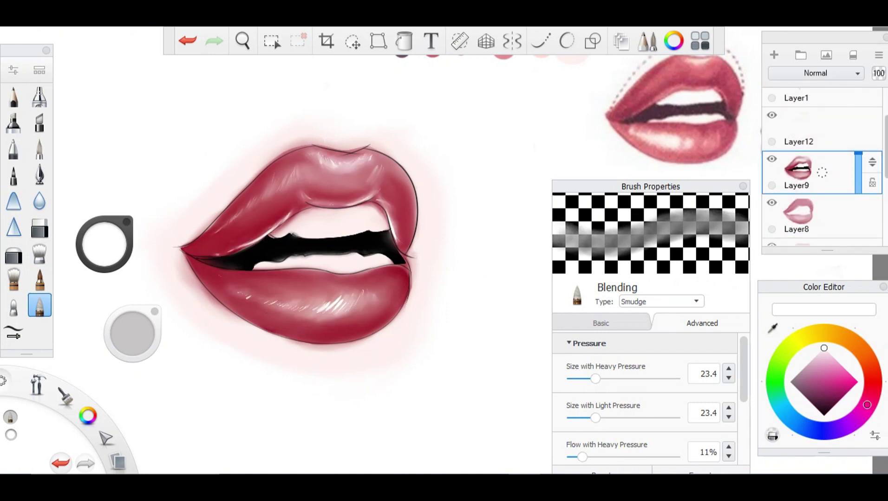
pyautogui.scroll(-1, 821, 167)
pyautogui.click(822, 148)
pyautogui.click(823, 179)
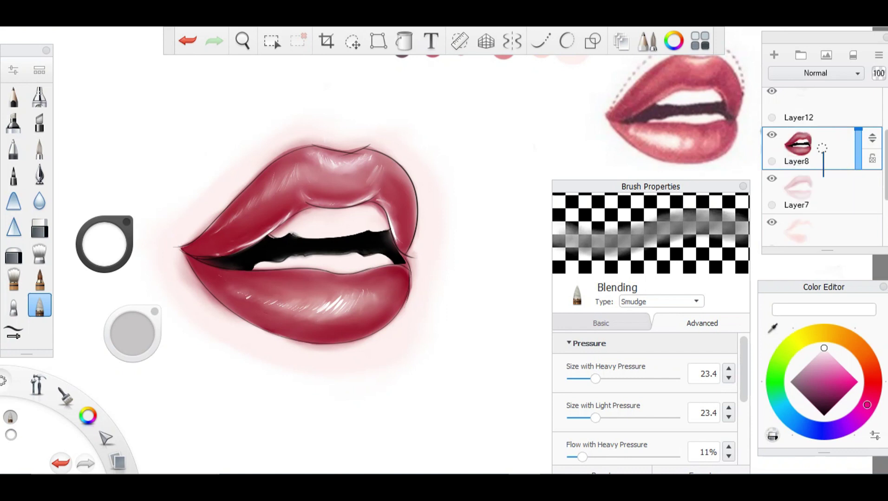
pyautogui.moveTo(823, 177); pyautogui.dragTo(823, 179)
pyautogui.moveTo(822, 148); pyautogui.dragTo(823, 185)
pyautogui.hotkey('ctrl', 'z')
pyautogui.hotkey('ctrl', 'z')
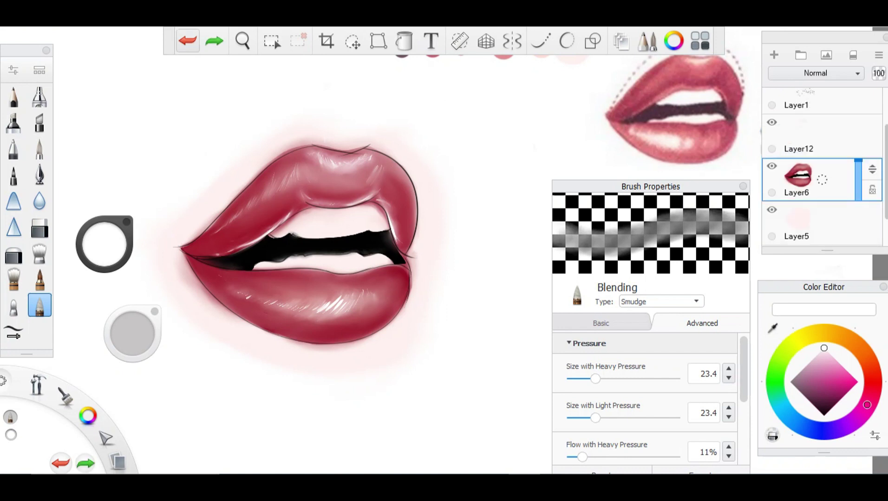
pyautogui.hotkey('ctrl', 'z')
pyautogui.hotkey('ctrl', 'z')
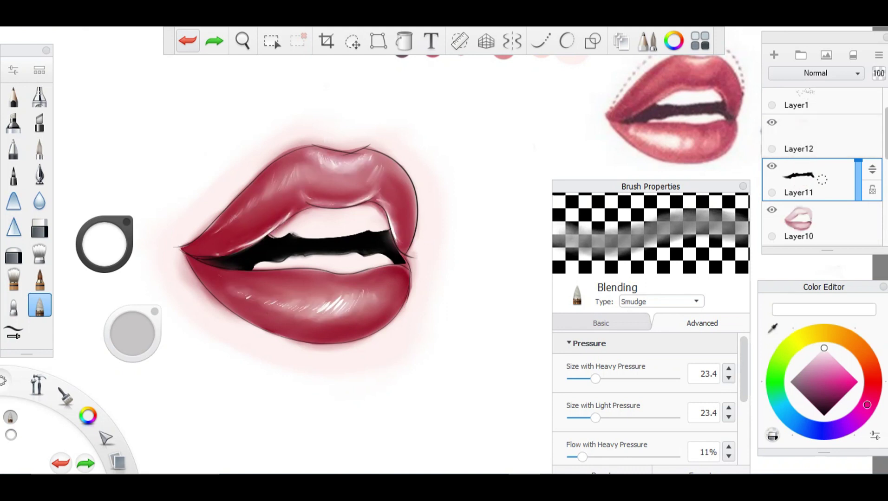
pyautogui.click(822, 136)
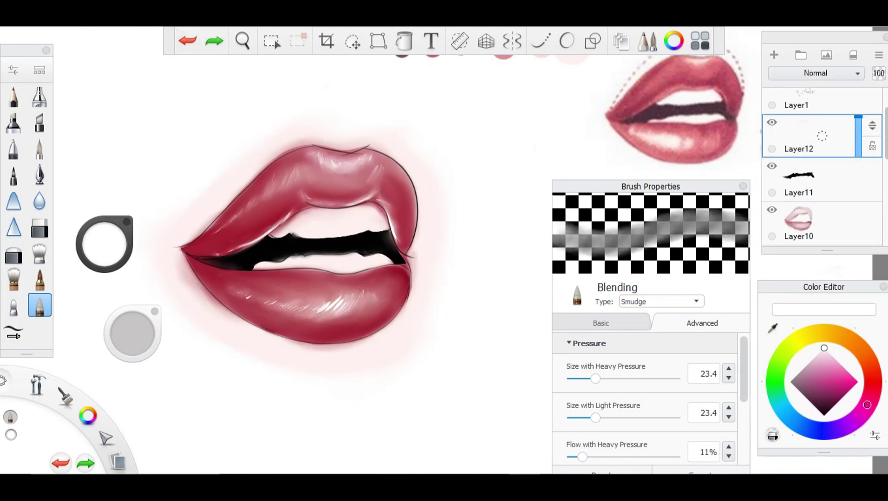
# - Hide the paint layers from Layer5 up to Layer12 to examine the bare line sketch
pyautogui.scroll(-5, 822, 135)
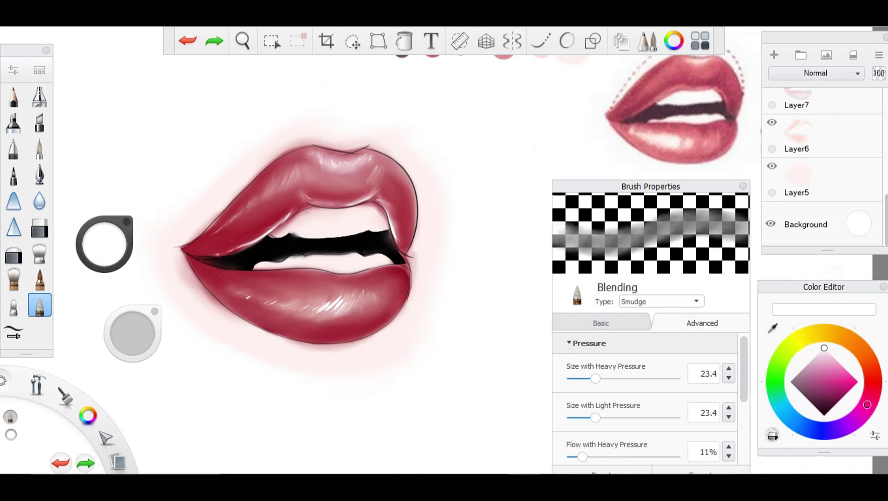
pyautogui.click(772, 166)
pyautogui.click(772, 122)
pyautogui.scroll(5, 821, 167)
pyautogui.click(771, 193)
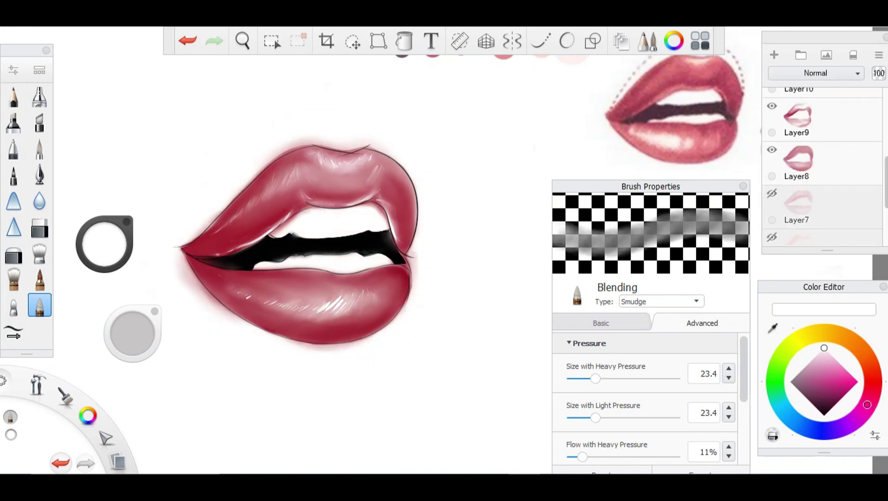
pyautogui.click(771, 150)
pyautogui.click(772, 106)
pyautogui.scroll(3, 821, 167)
pyautogui.click(772, 195)
pyautogui.click(772, 151)
pyautogui.click(771, 107)
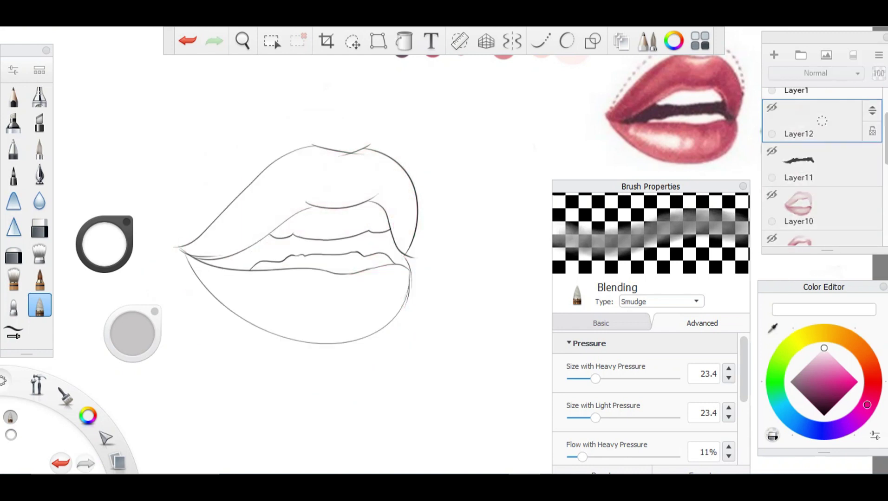
# - Show Layer5 through Layer12 again in order to review how the lip shading builds up
pyautogui.scroll(-5, 821, 167)
pyautogui.click(771, 166)
pyautogui.click(772, 122)
pyautogui.scroll(3, 822, 167)
pyautogui.click(771, 209)
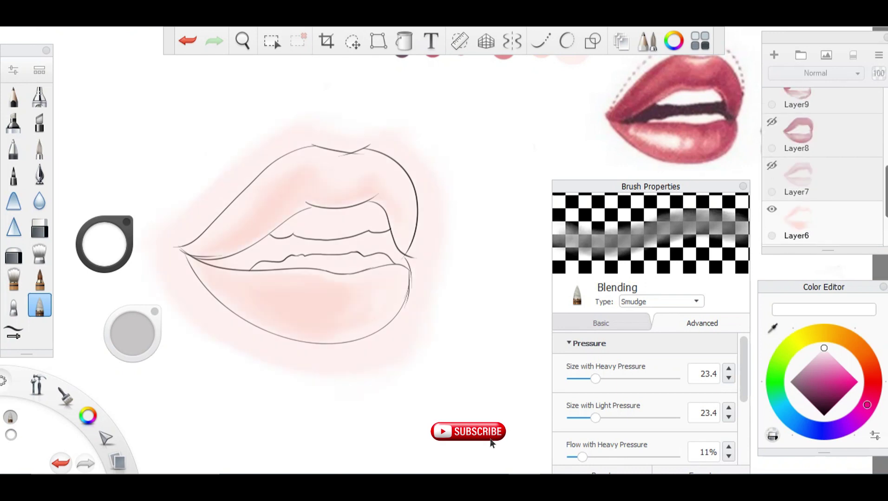
pyautogui.click(772, 166)
pyautogui.click(771, 122)
pyautogui.scroll(3, 822, 167)
pyautogui.click(772, 166)
pyautogui.click(772, 122)
pyautogui.scroll(2, 821, 167)
pyautogui.click(771, 177)
pyautogui.click(772, 134)
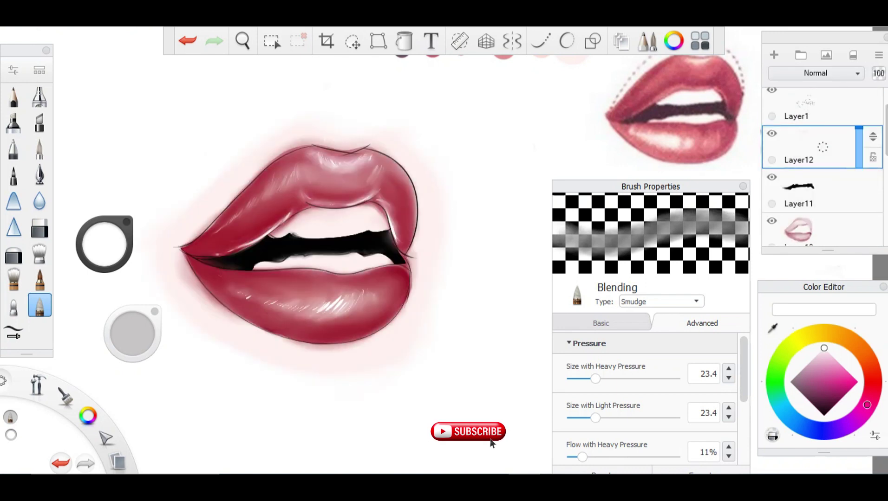
# - Soften the white highlight along the upper lip's inner edge near the narrow mouth corner with the Blending brush on Layer12
pyautogui.moveTo(221, 251)
pyautogui.mouseDown()
pyautogui.moveTo(267, 235)
pyautogui.moveTo(232, 239)
pyautogui.mouseUp()
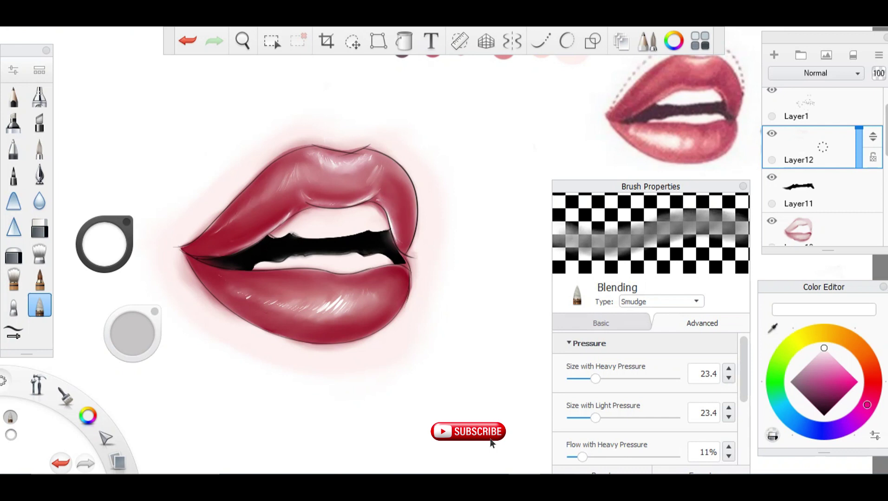
# - Try the Soft Glow, Glow and Overlay blending modes on the white highlights of Layer12
pyautogui.press('space')
pyautogui.moveTo(301, 149); pyautogui.dragTo(342, 259)
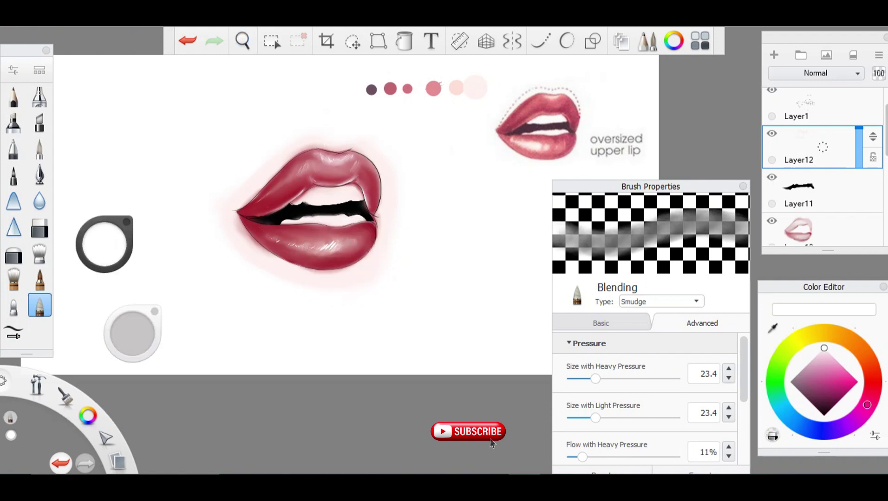
pyautogui.click(815, 72)
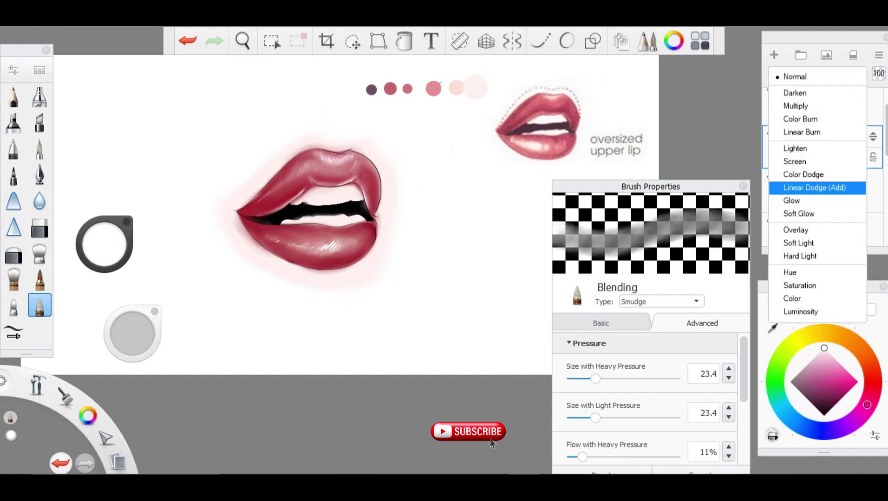
pyautogui.click(799, 214)
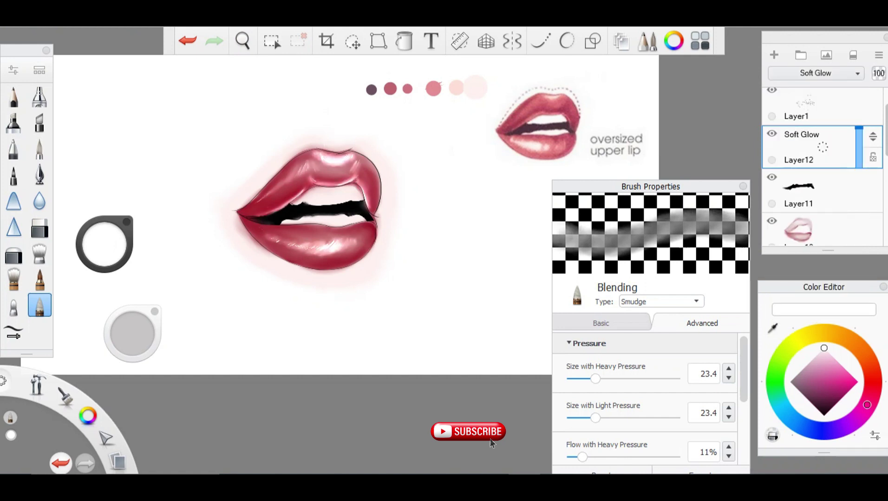
pyautogui.click(816, 73)
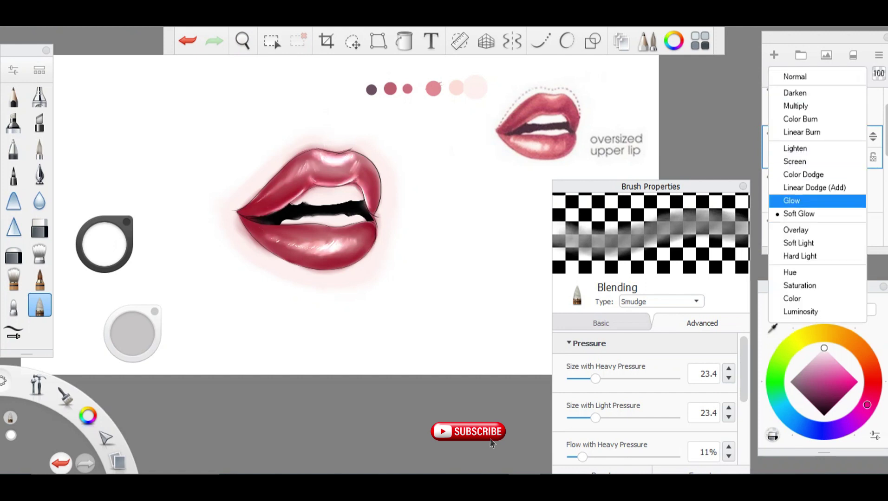
pyautogui.click(799, 202)
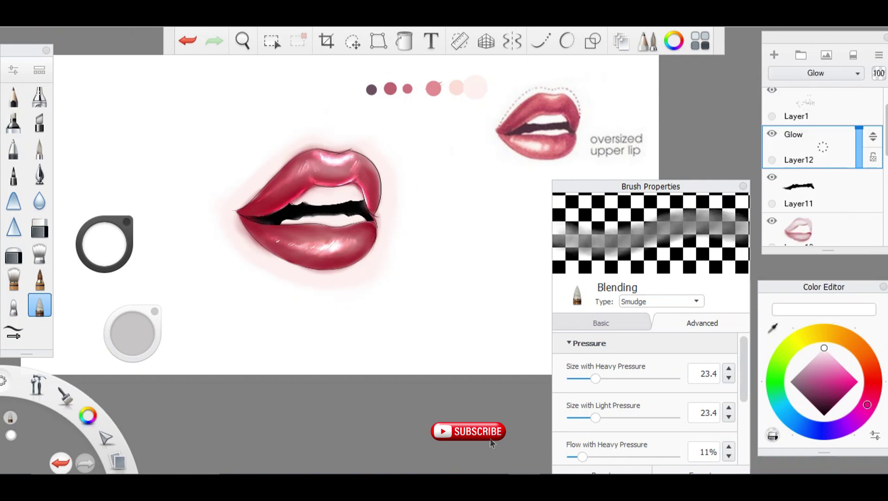
pyautogui.click(815, 73)
pyautogui.click(799, 231)
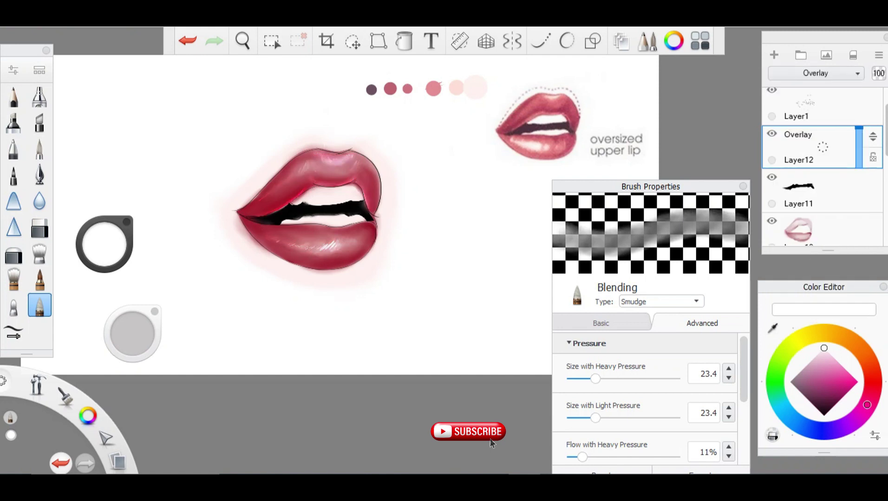
# - Set the blending mode of the highlight layer Layer12 to Soft Glow and examine the lip highlights up close
pyautogui.click(815, 73)
pyautogui.click(798, 214)
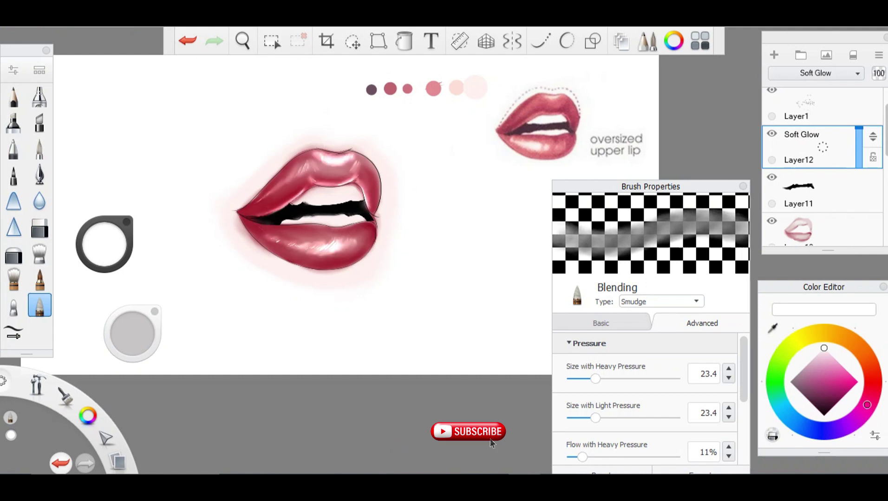
pyautogui.click(242, 40)
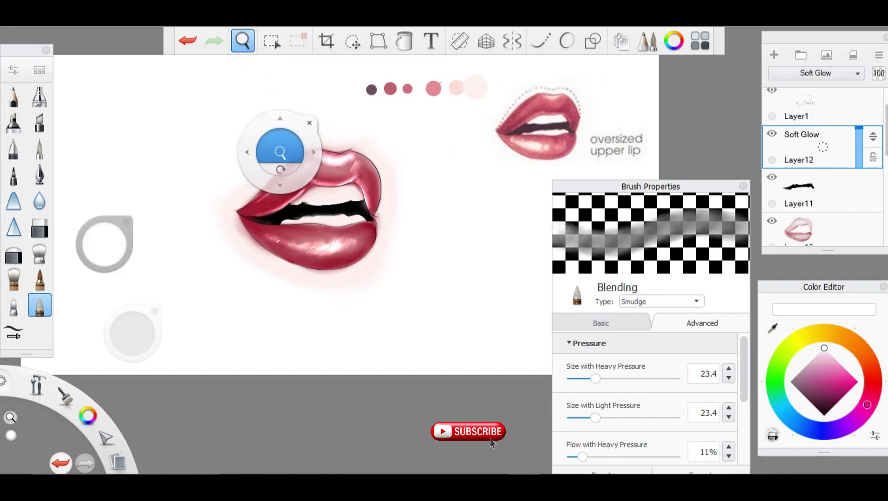
pyautogui.scroll(5, 306, 209)
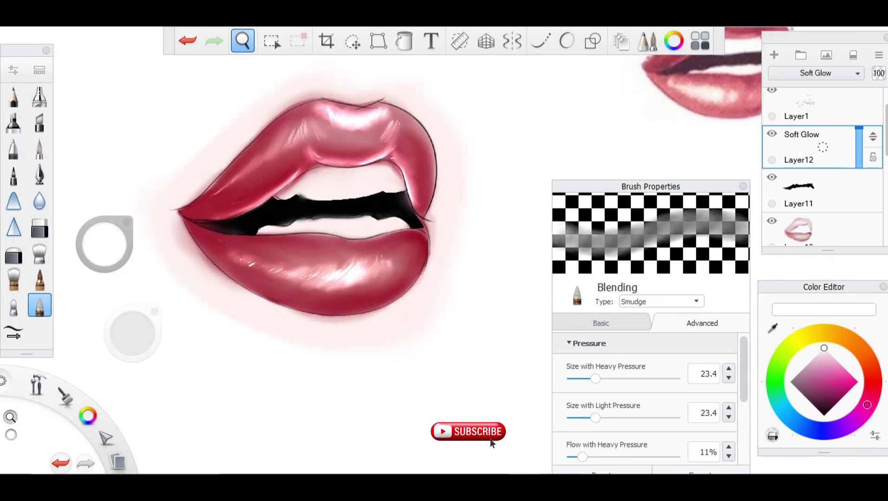
pyautogui.click(367, 234)
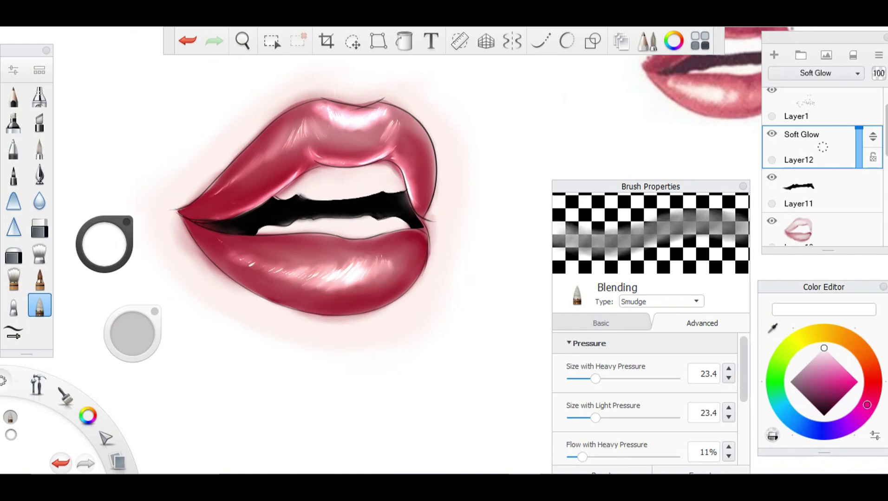